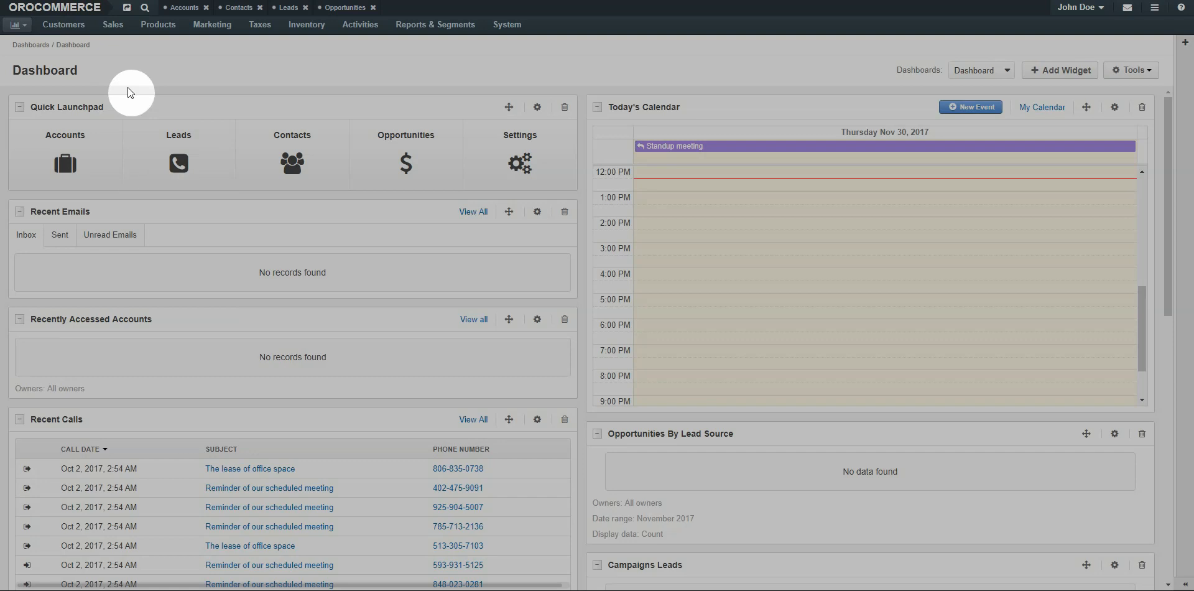
# Step: Create a price list named TAG SALE with US Dollar, Euro, British Pound and Ukrainian Hryvnia as its currencies
pyautogui.click(113, 25)
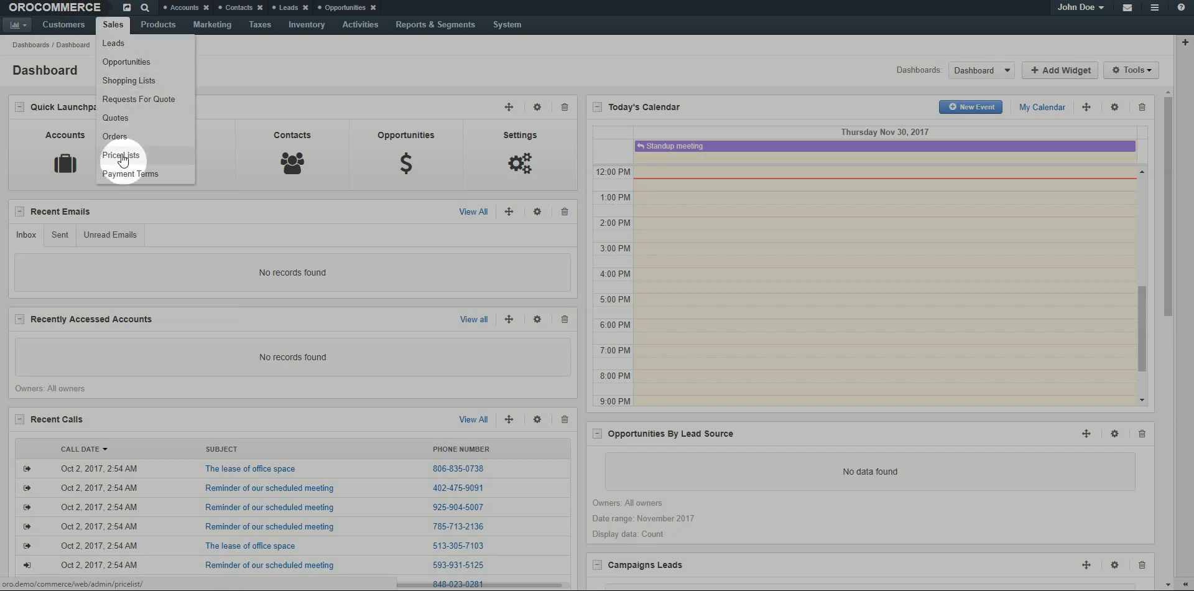
pyautogui.click(121, 153)
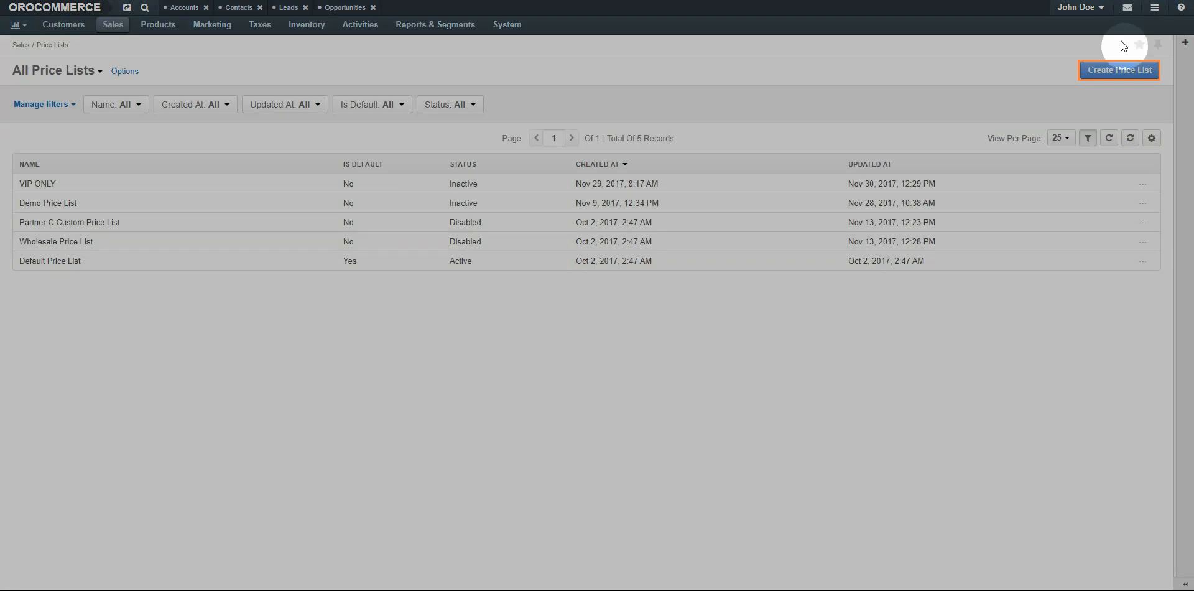
pyautogui.click(1118, 69)
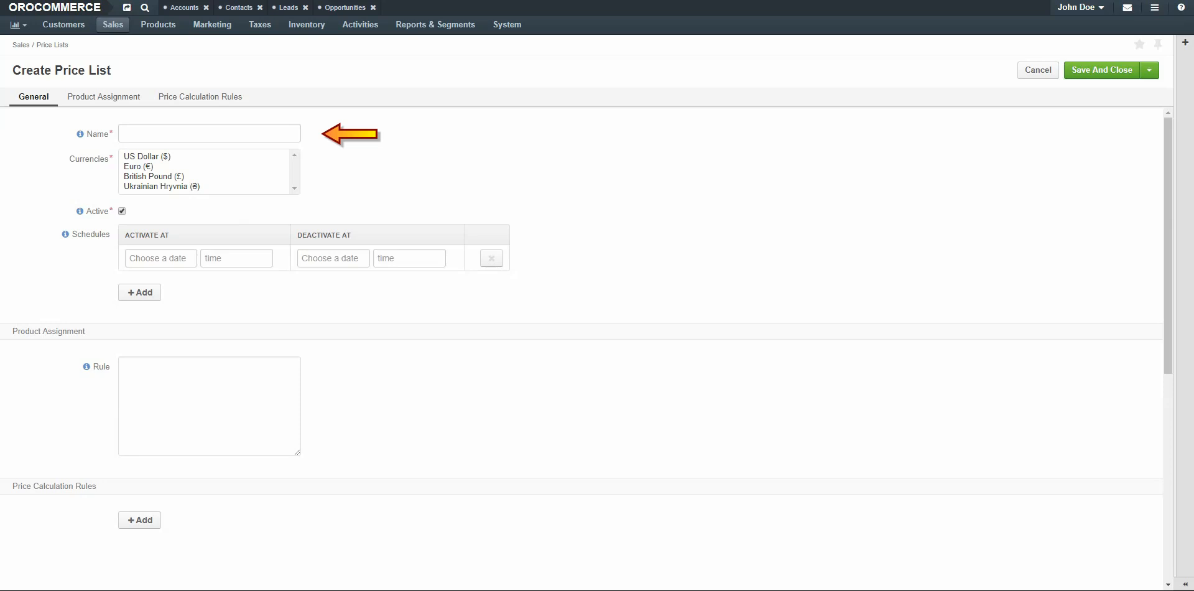
pyautogui.write('TAG SALE')
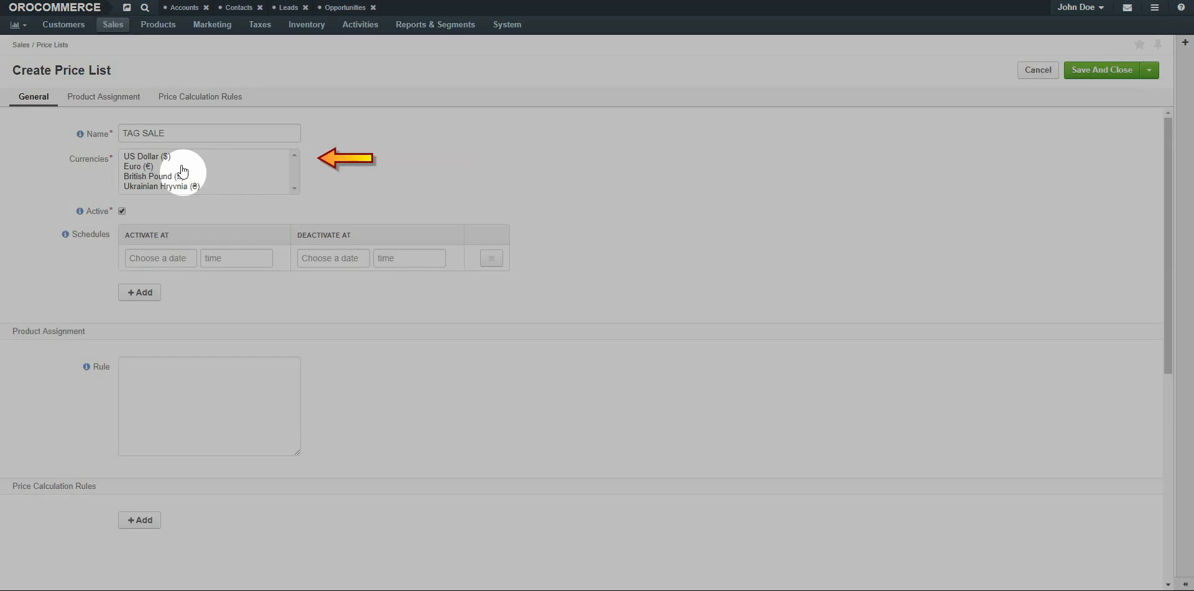
pyautogui.moveTo(161, 157); pyautogui.dragTo(159, 190)
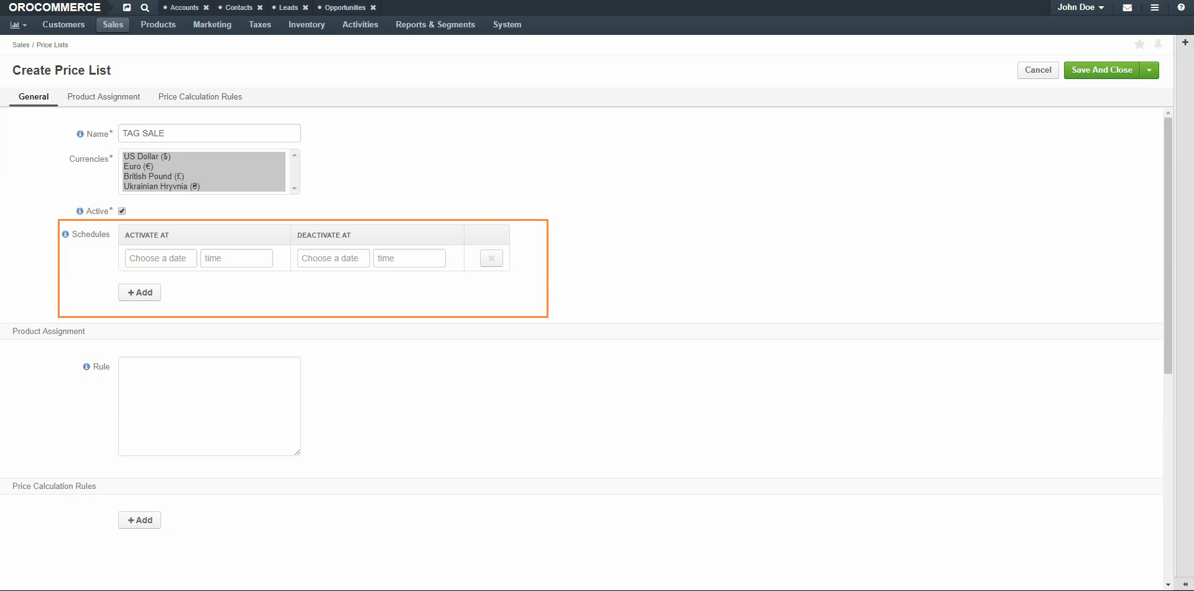
# Step: Schedule the price list to activate on Nov 1, 2017 and deactivate on Nov 30, 2017
pyautogui.click(177, 260)
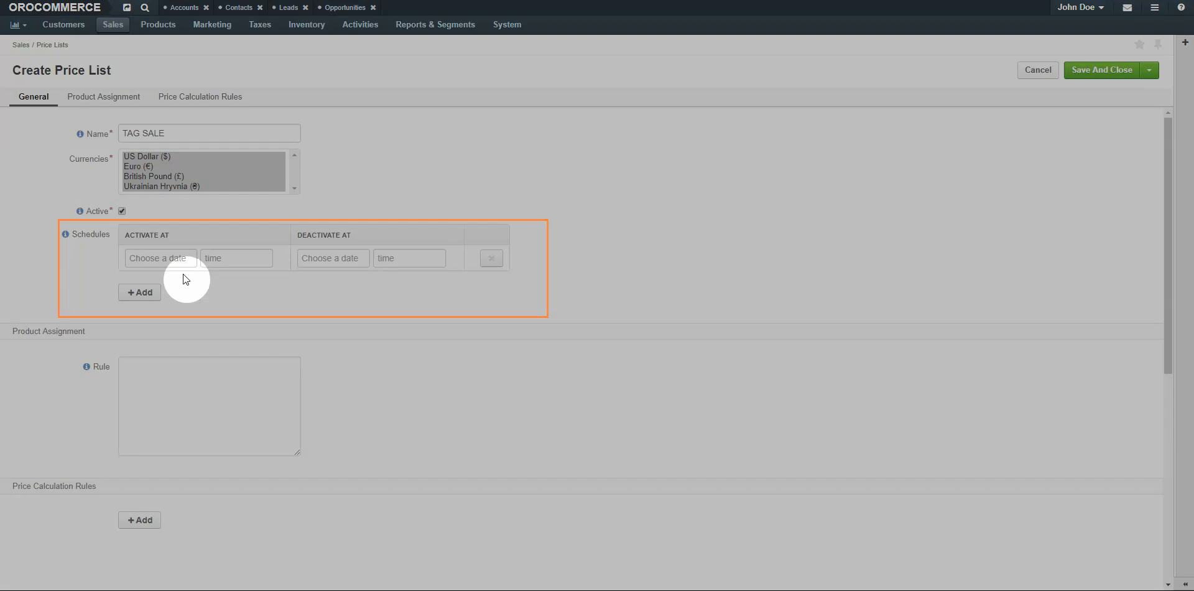
pyautogui.click(195, 319)
pyautogui.click(351, 260)
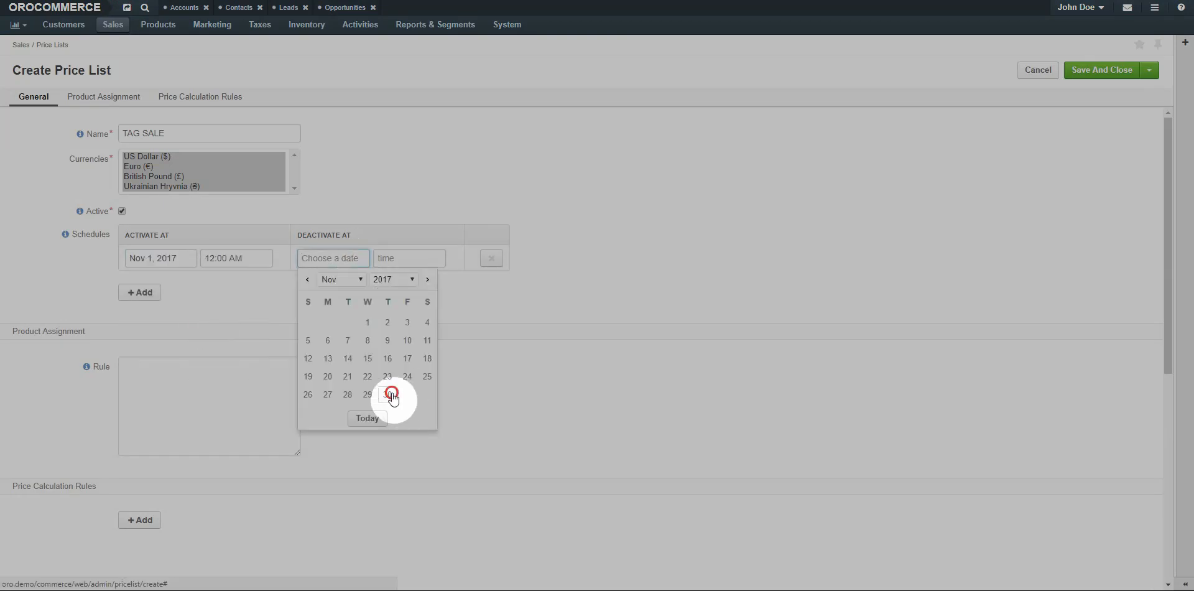
pyautogui.click(392, 393)
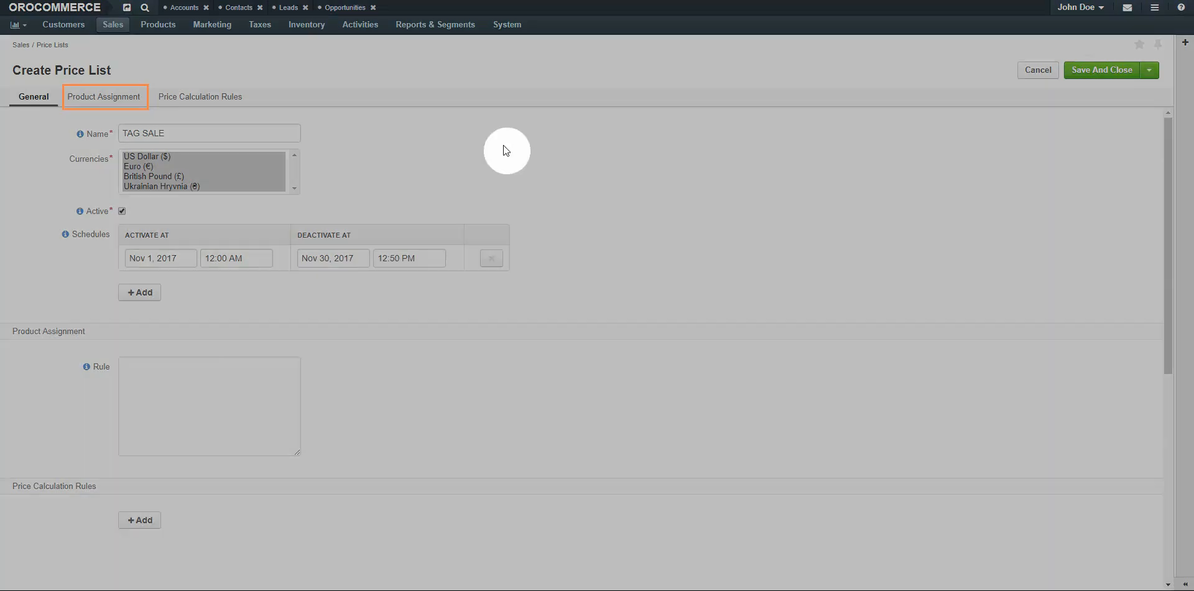
# Step: Enter the product assignment rule product.sku matches 'TAG%' for the price list
pyautogui.click(104, 96)
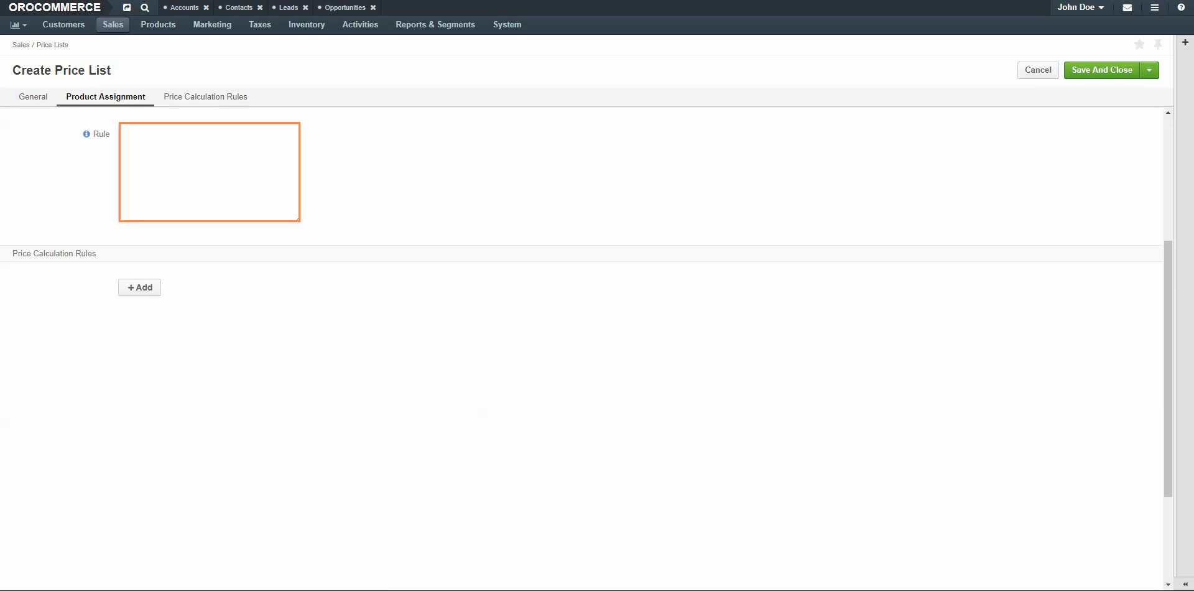
pyautogui.click(187, 194)
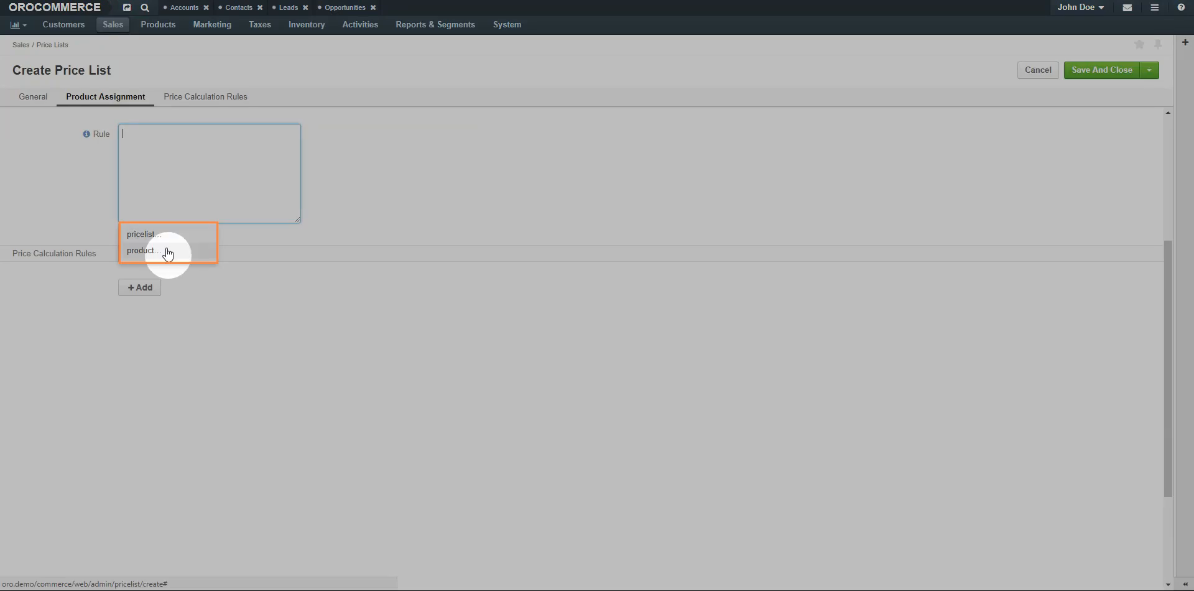
pyautogui.click(162, 252)
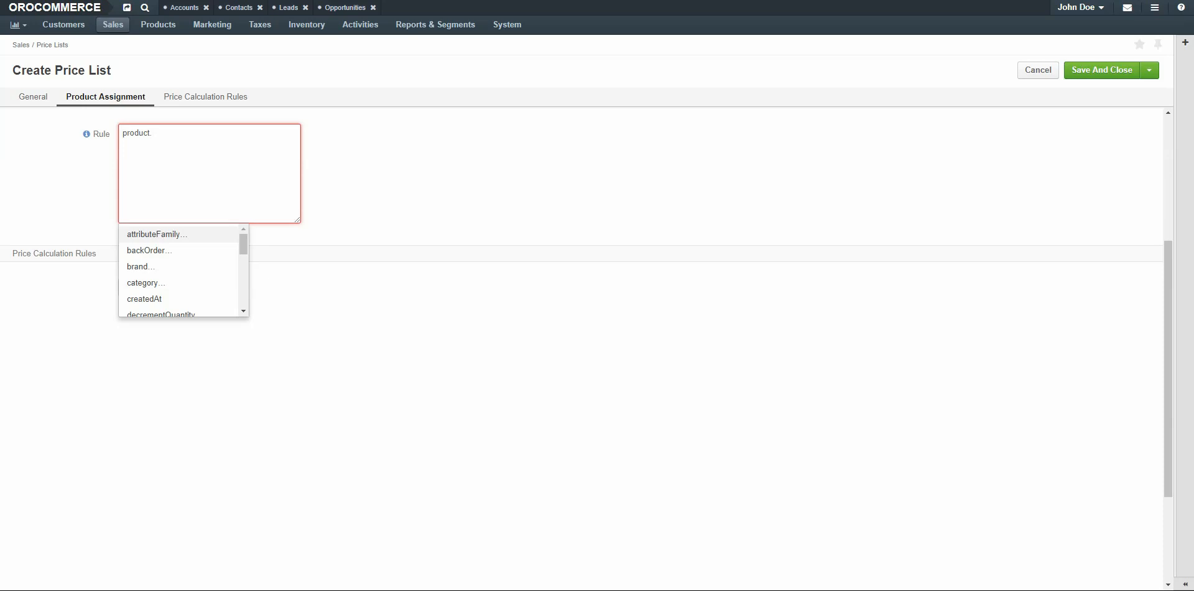
pyautogui.write('sk')
pyautogui.click(155, 235)
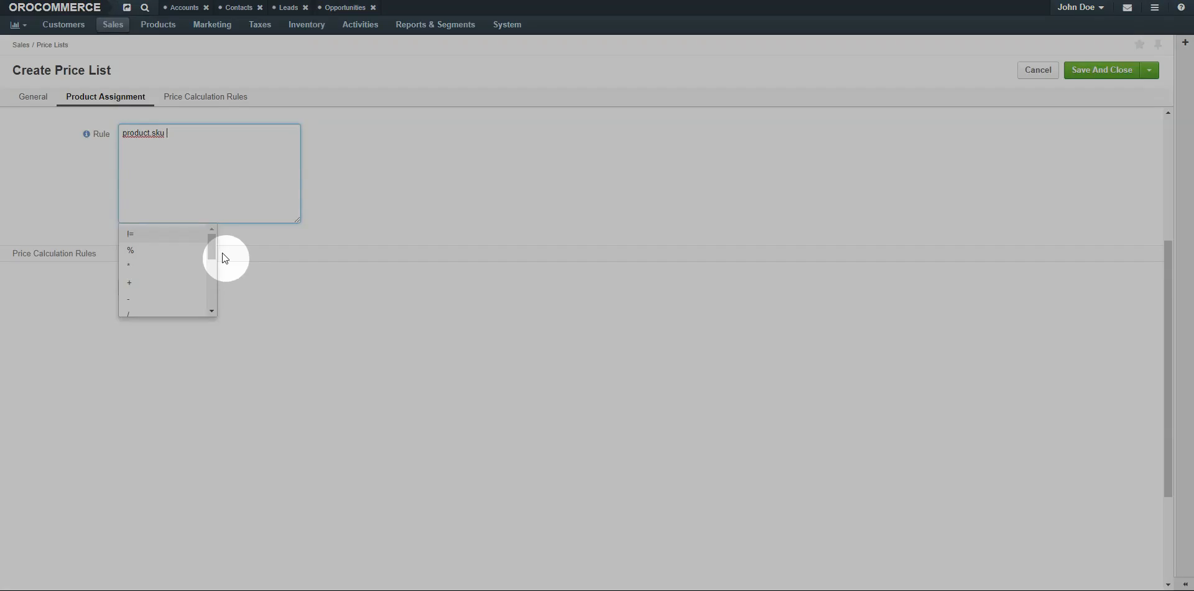
pyautogui.moveTo(213, 252); pyautogui.dragTo(213, 298)
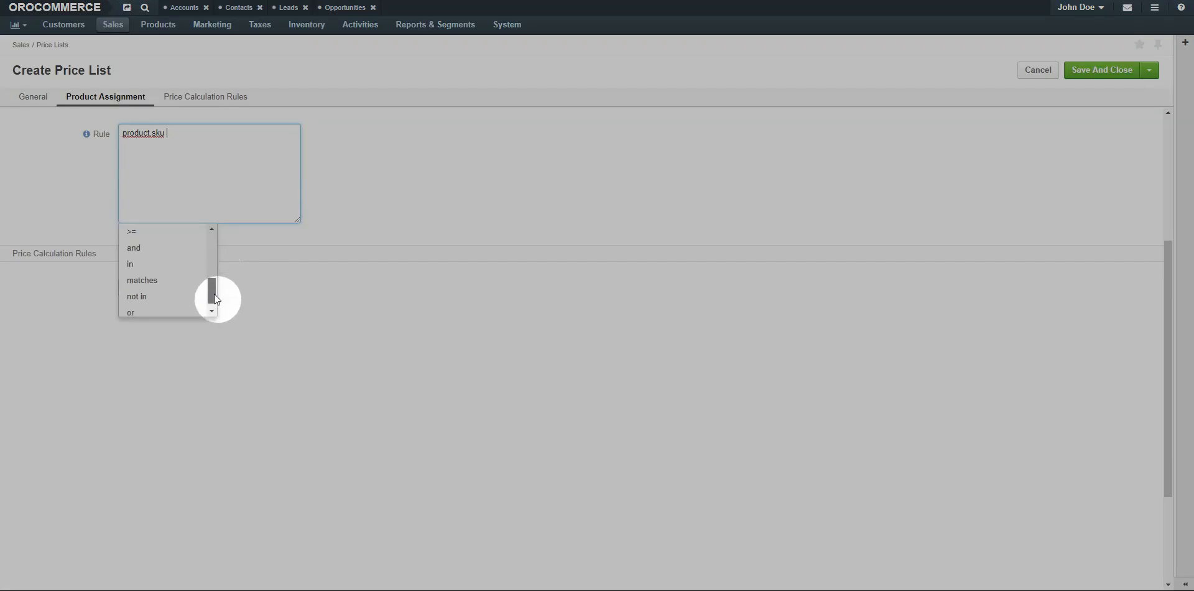
pyautogui.click(159, 282)
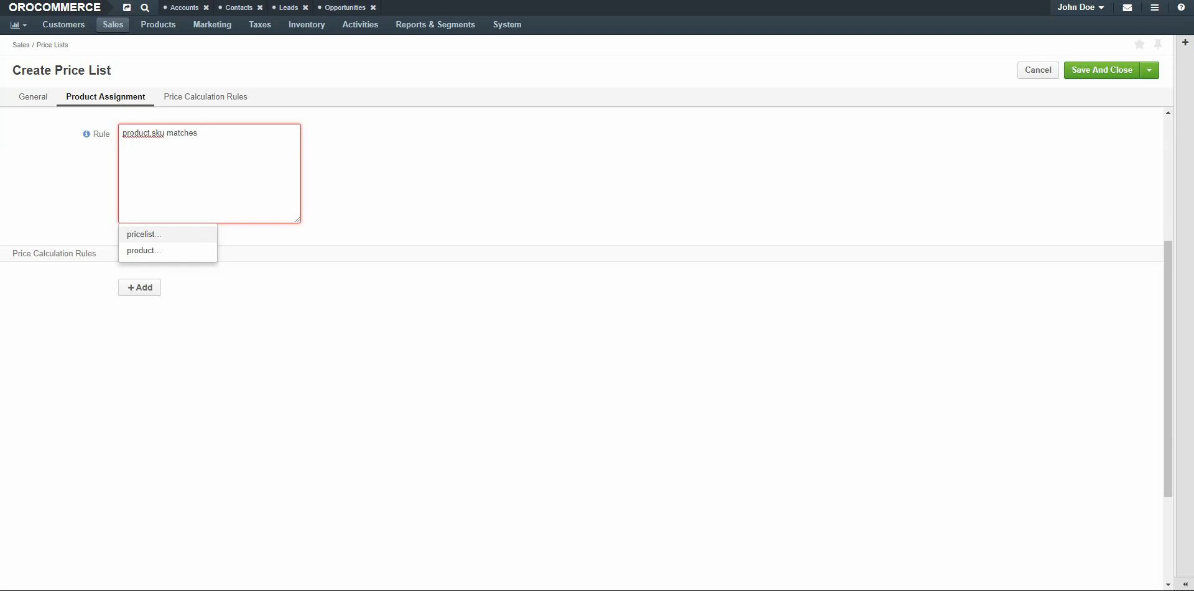
pyautogui.write("'TAG%'")
pyautogui.click(198, 219)
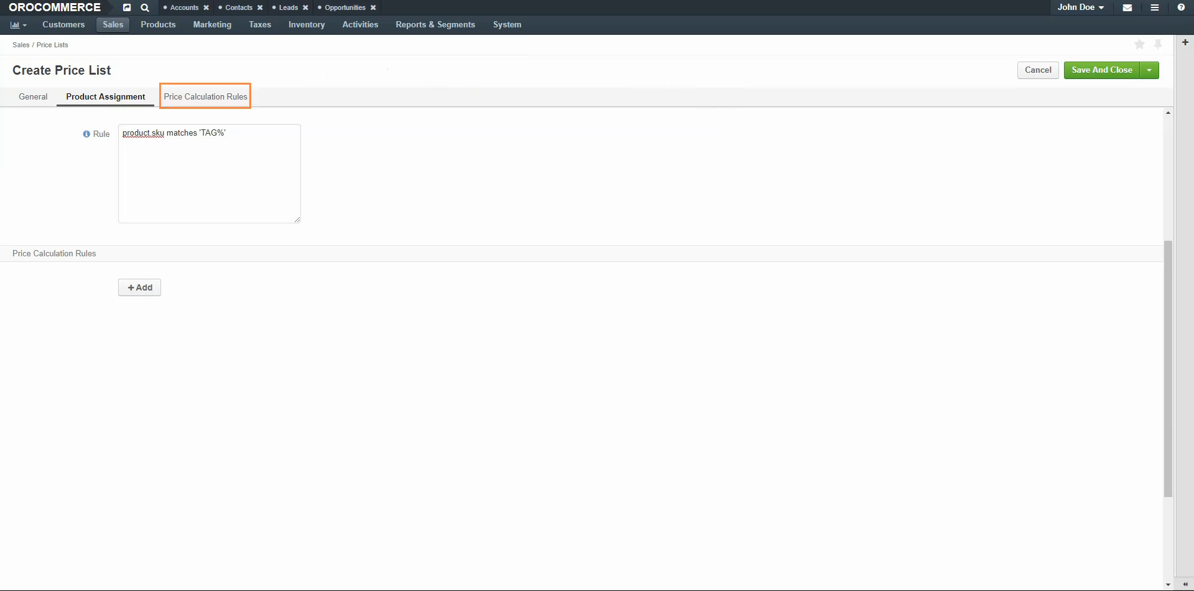
# Step: Add a price calculation rule for a quantity of 1 with item as the unit
pyautogui.click(223, 102)
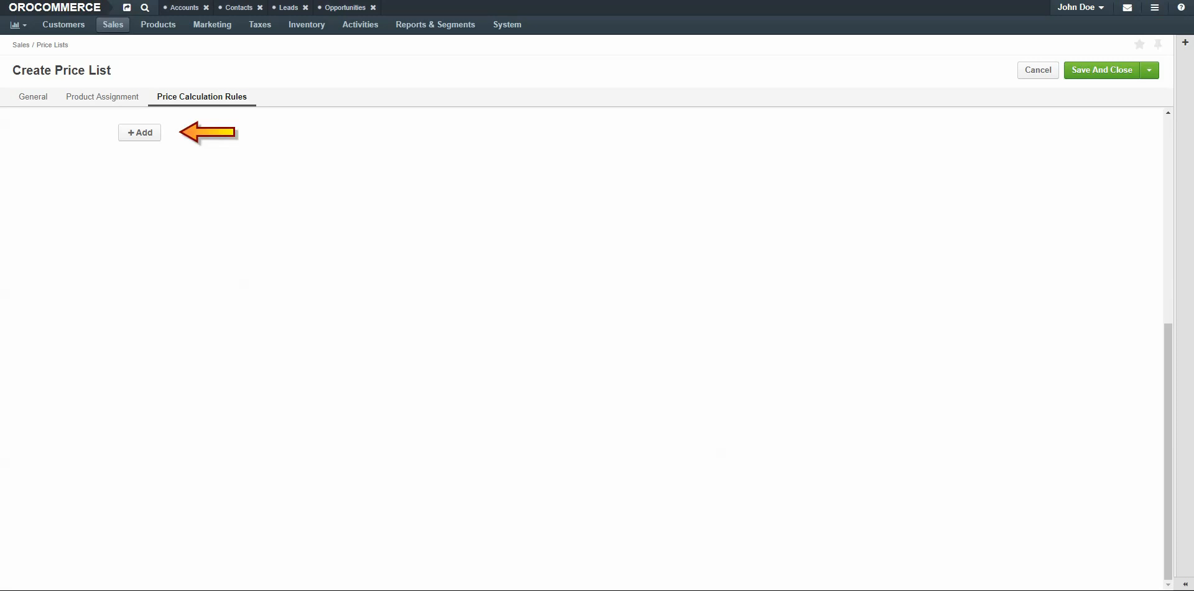
pyautogui.click(139, 133)
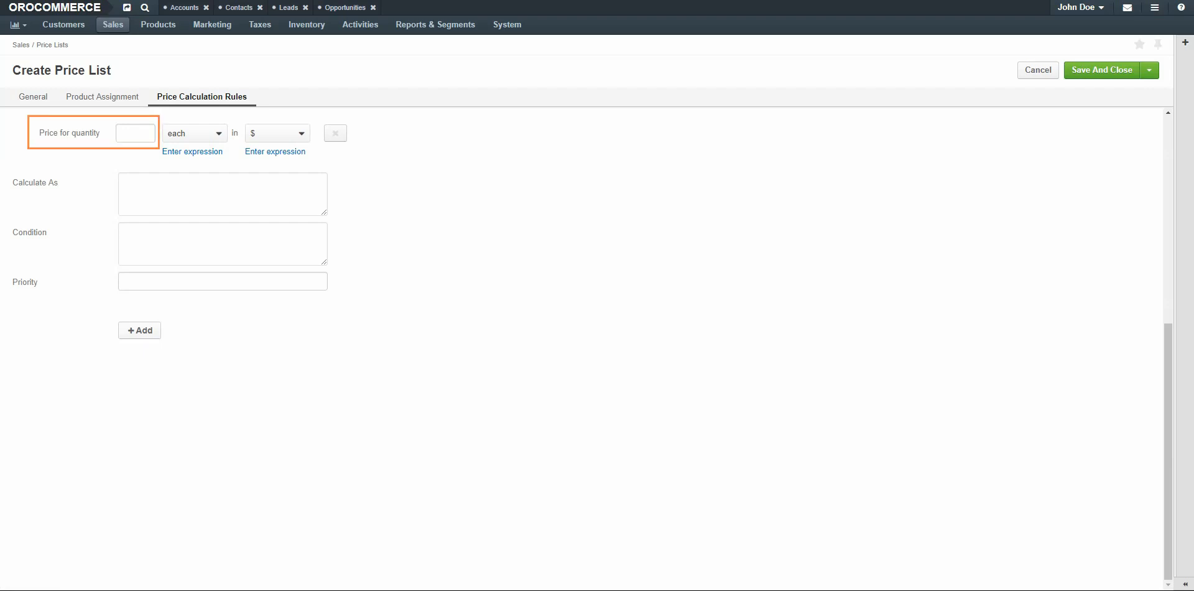
pyautogui.click(127, 133)
pyautogui.write('1')
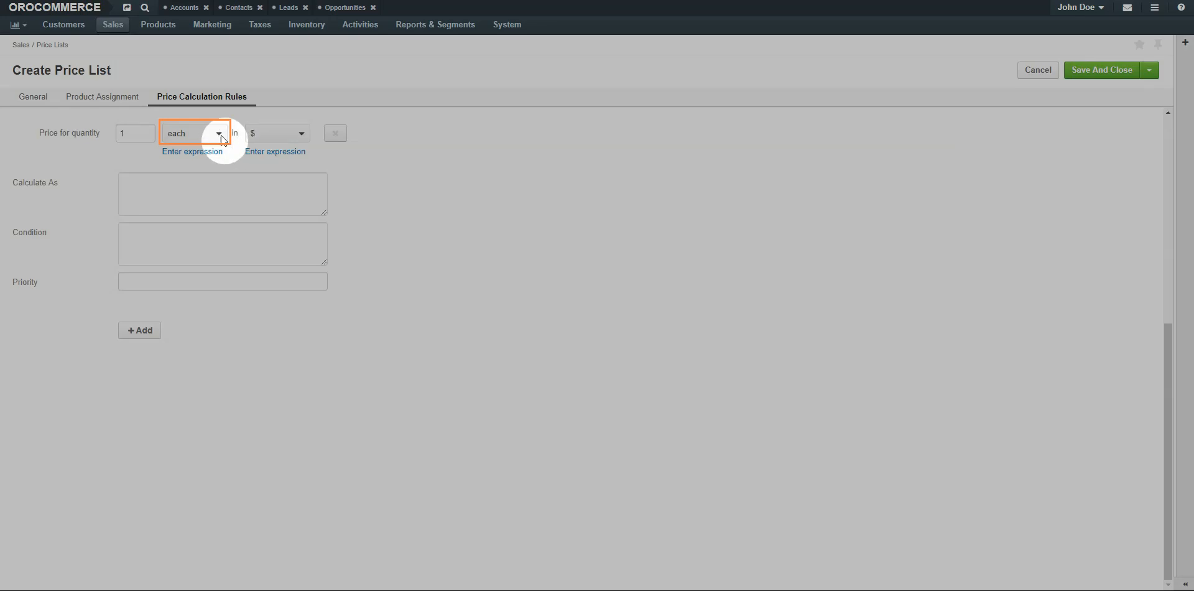
pyautogui.click(220, 134)
pyautogui.click(199, 168)
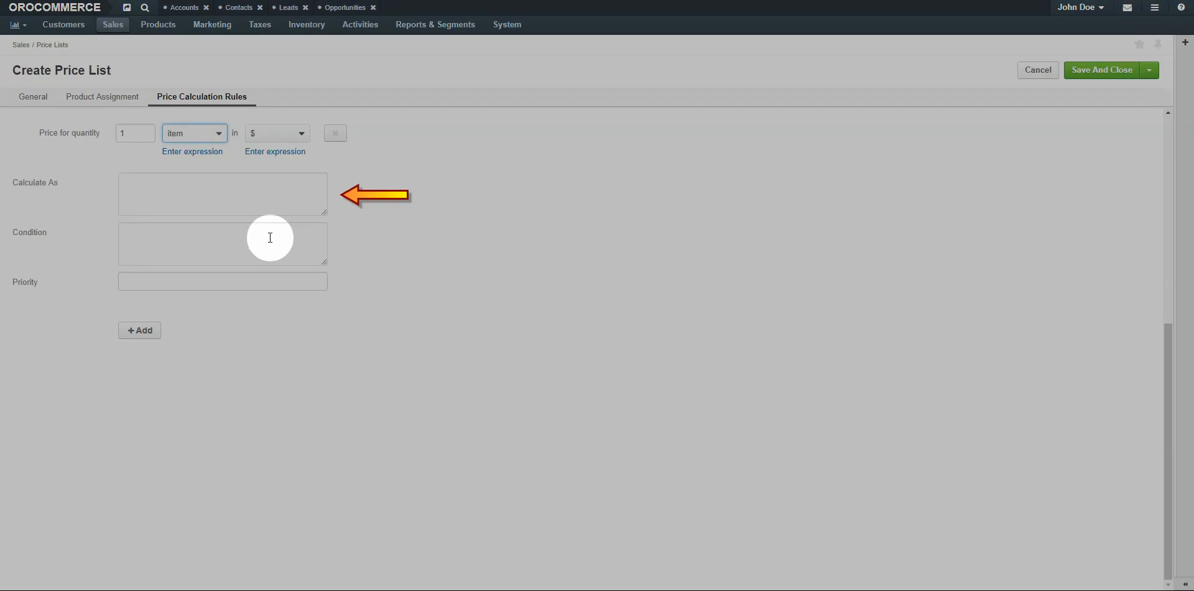
# Step: Build the Calculate As expression pricelist[1].prices.value, using the Default Price List as its source
pyautogui.click(223, 192)
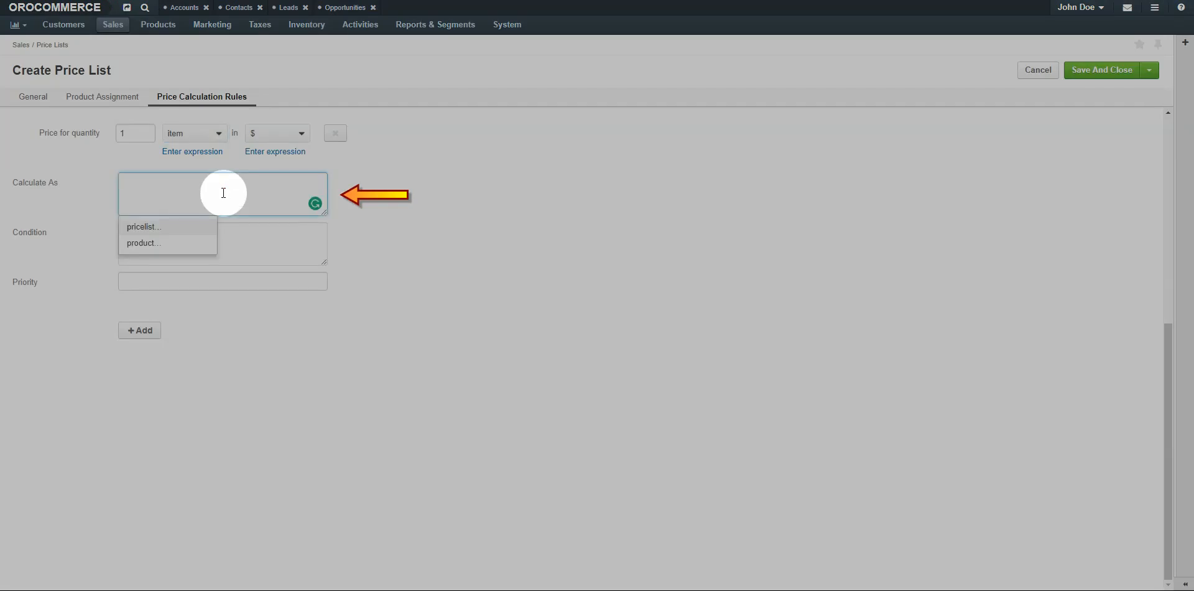
pyautogui.click(149, 227)
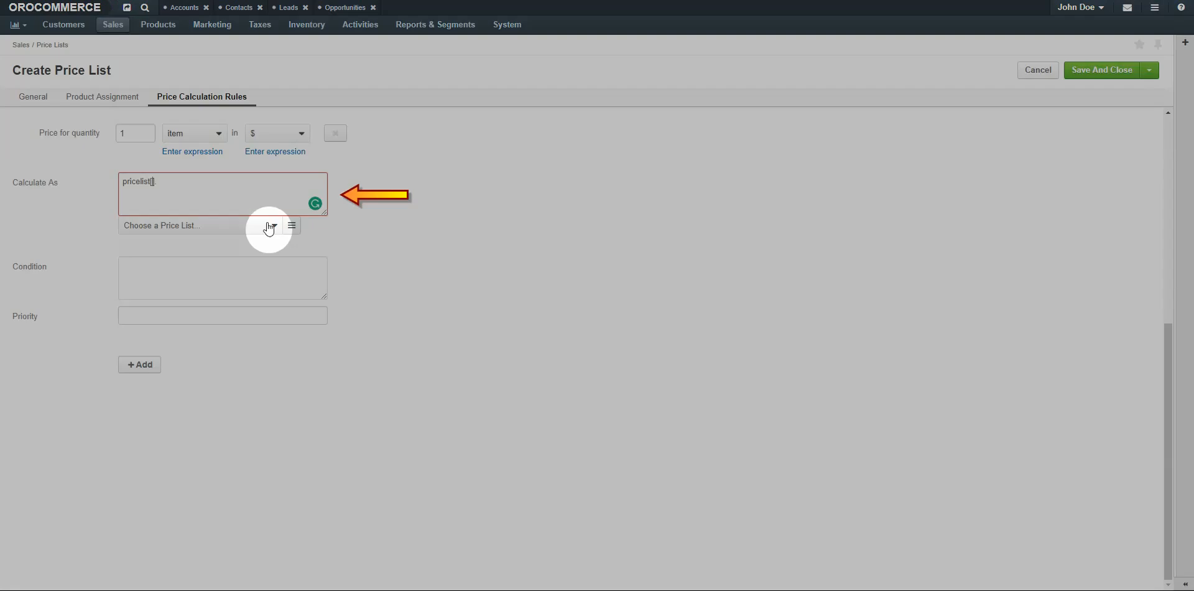
pyautogui.click(269, 226)
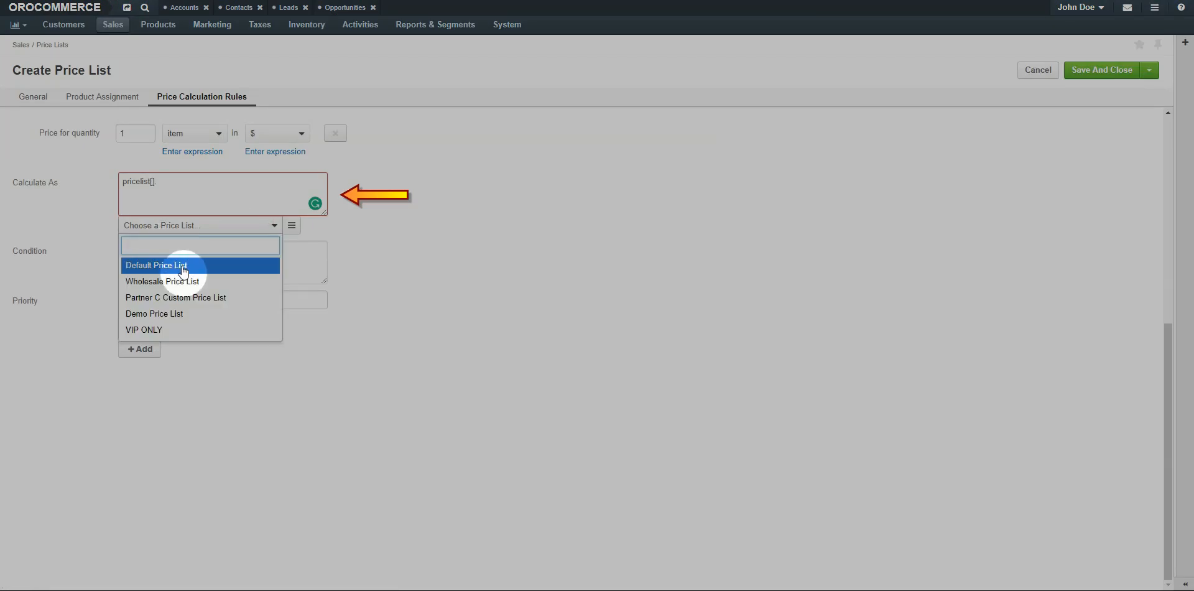
pyautogui.click(246, 274)
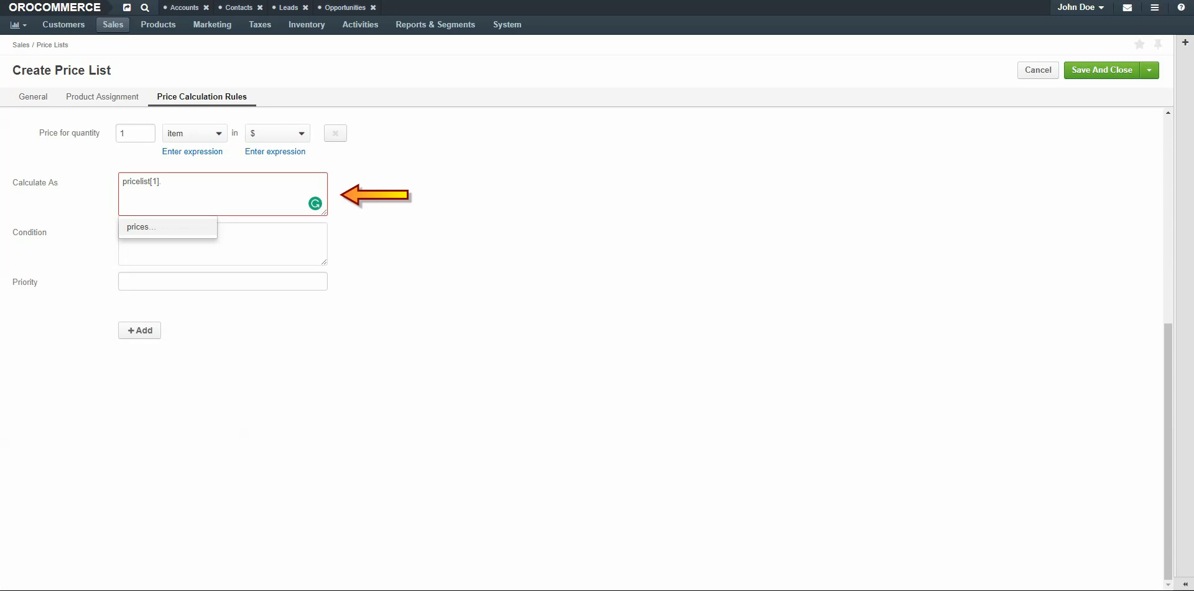
pyautogui.click(166, 230)
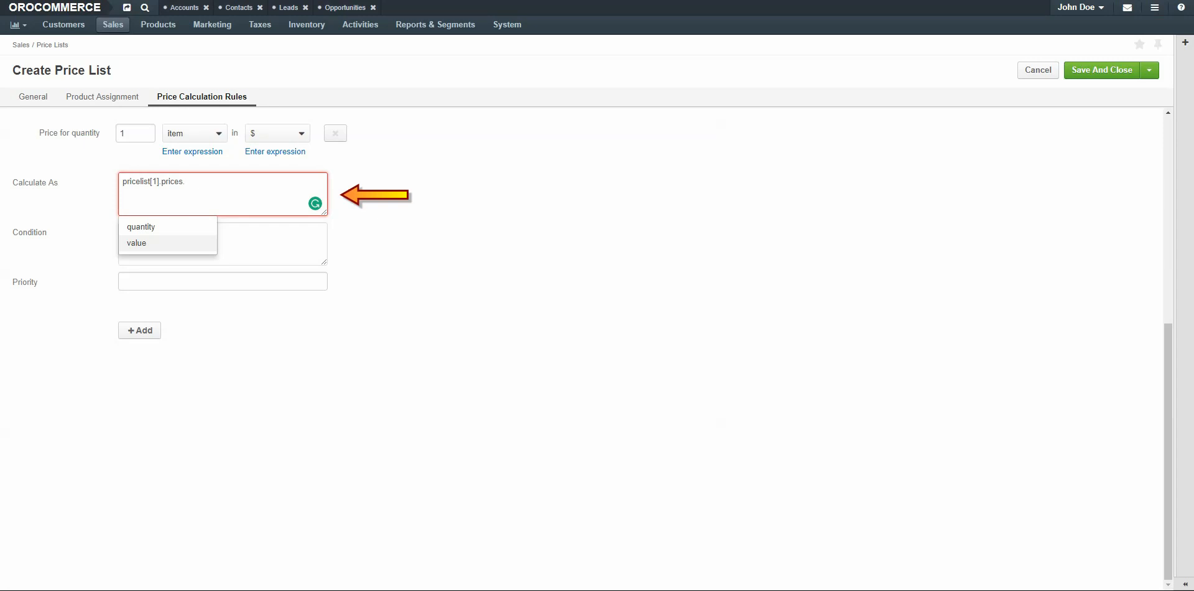
pyautogui.press('Return')
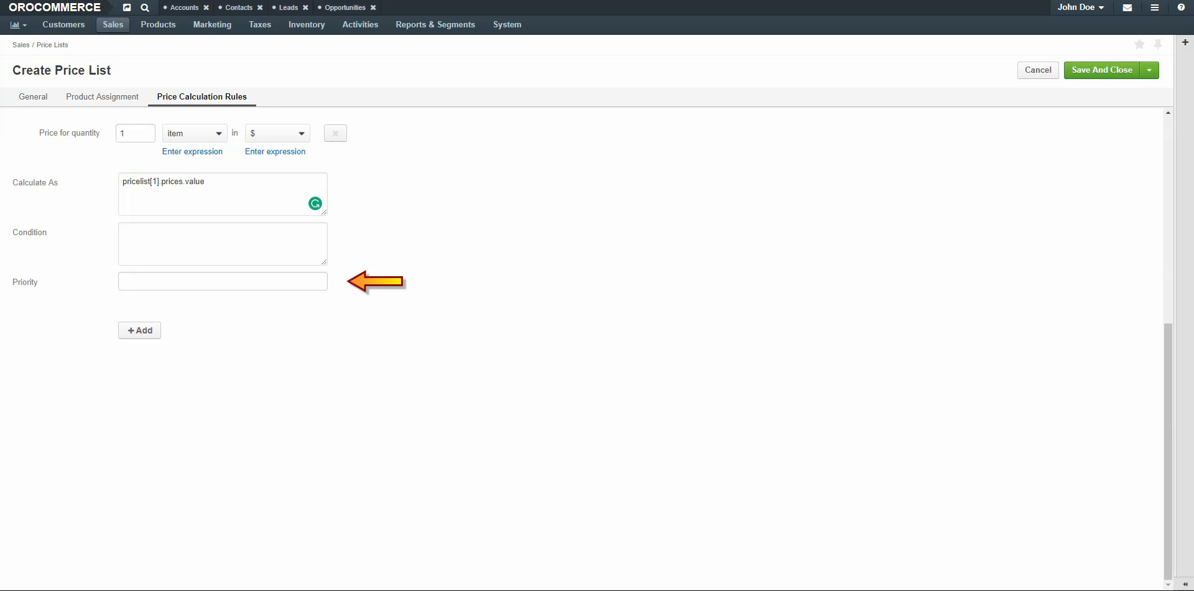
# Step: Save the price list with the calculation rule's priority set to 1 and show its product prices
pyautogui.write('1')
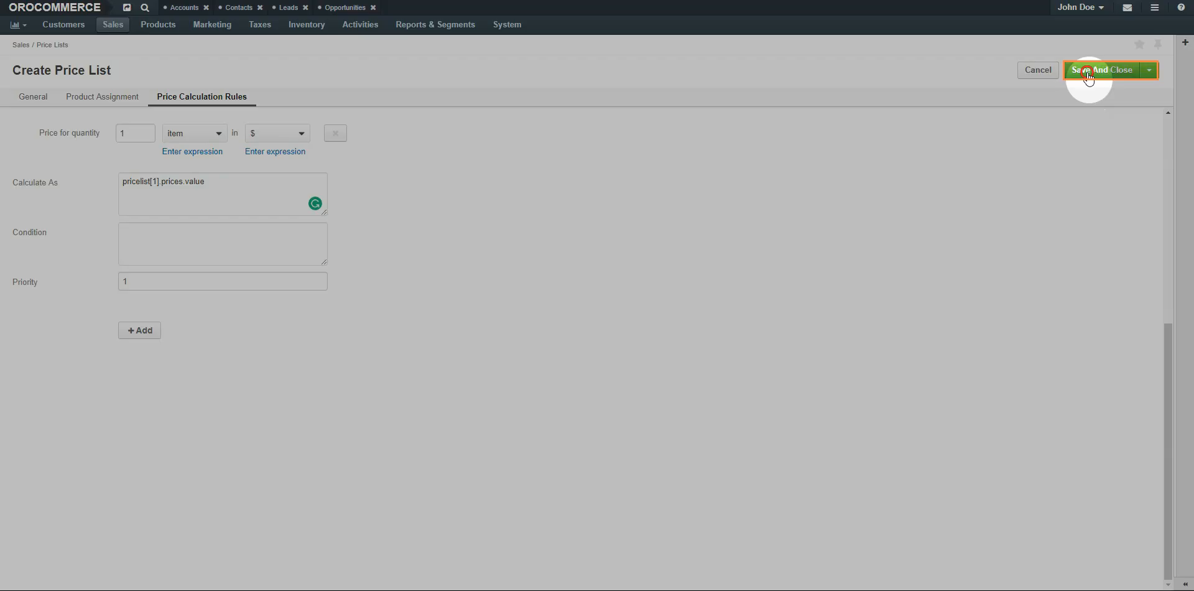
pyautogui.click(1082, 70)
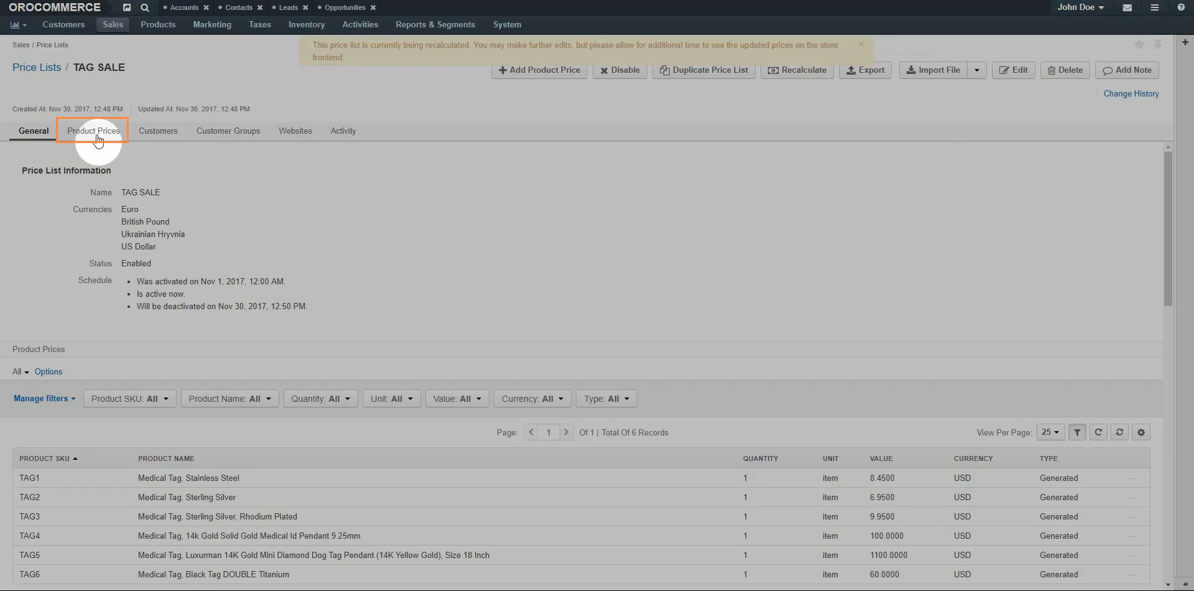
pyautogui.click(95, 132)
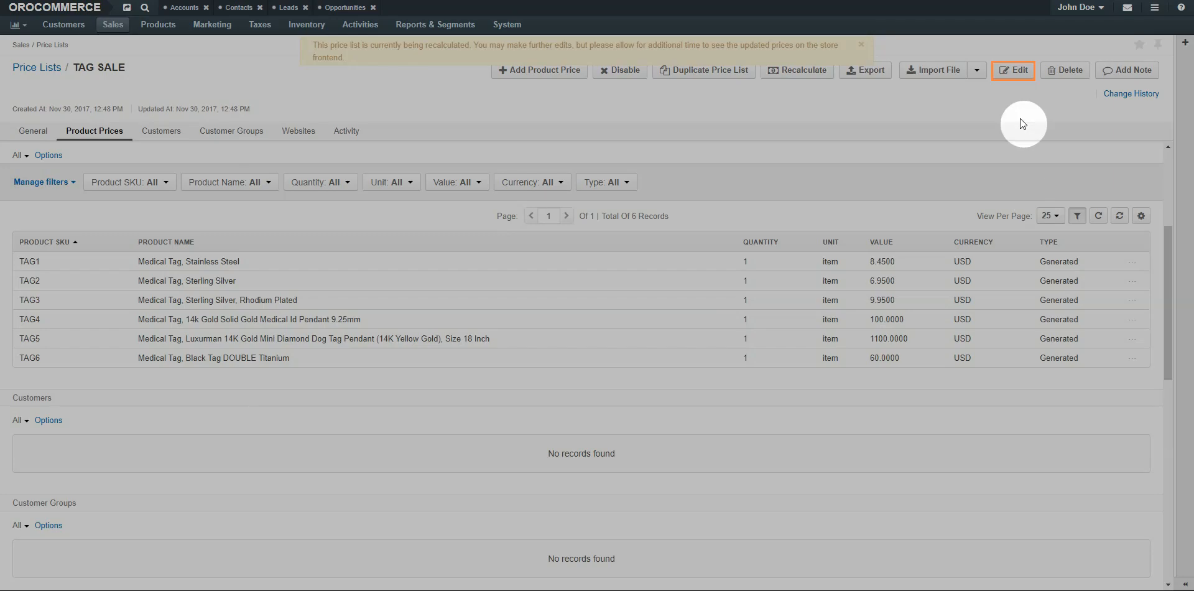
# Step: Append *1 to the Calculate As expression of the TAG SALE price list, save it and show its product prices
pyautogui.click(1013, 70)
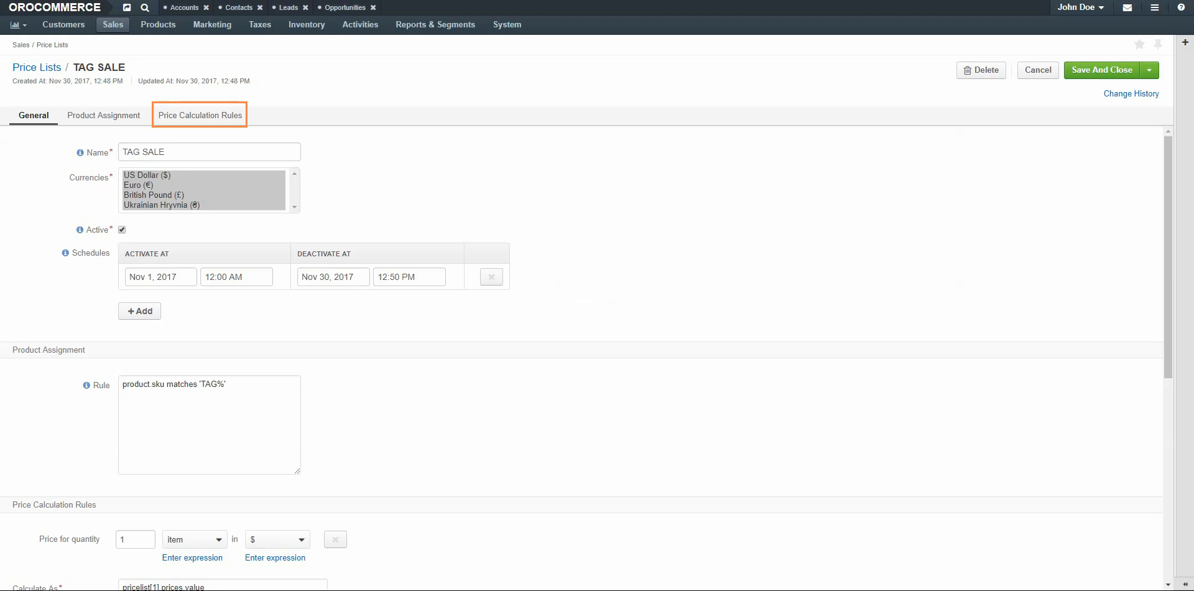
pyautogui.click(205, 117)
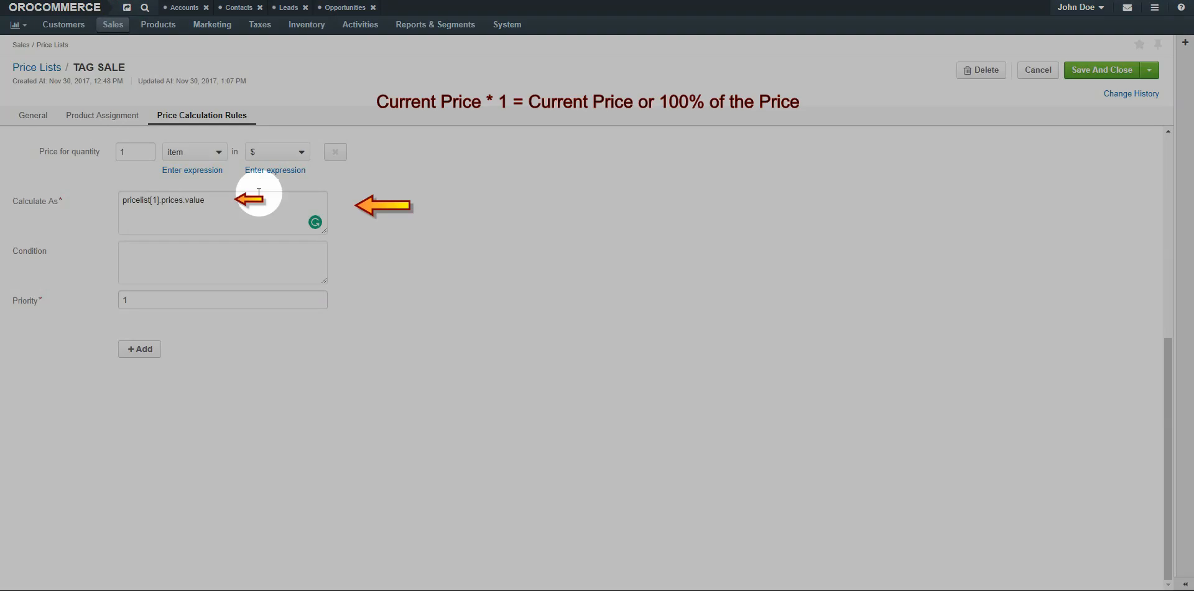
pyautogui.click(233, 202)
pyautogui.write('*1')
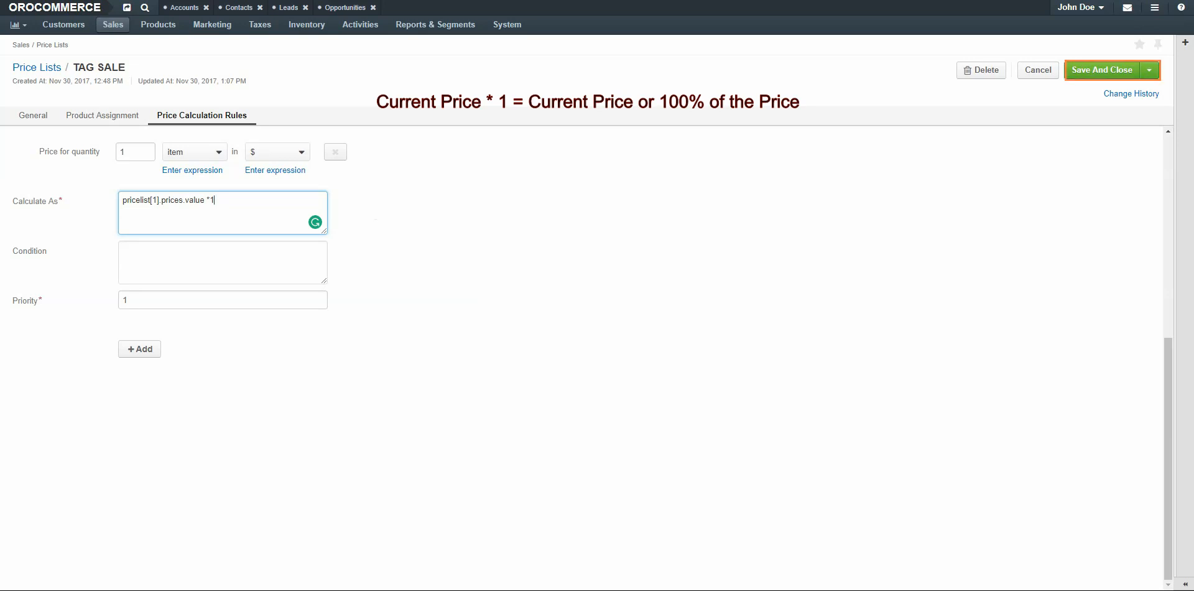
pyautogui.click(1102, 70)
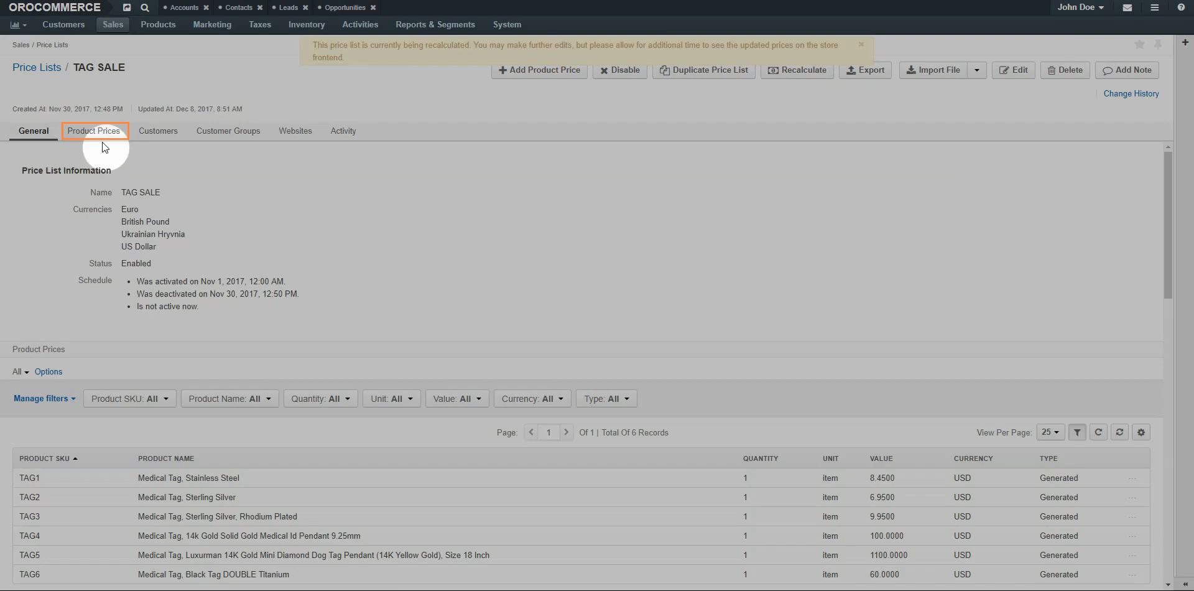
pyautogui.click(94, 132)
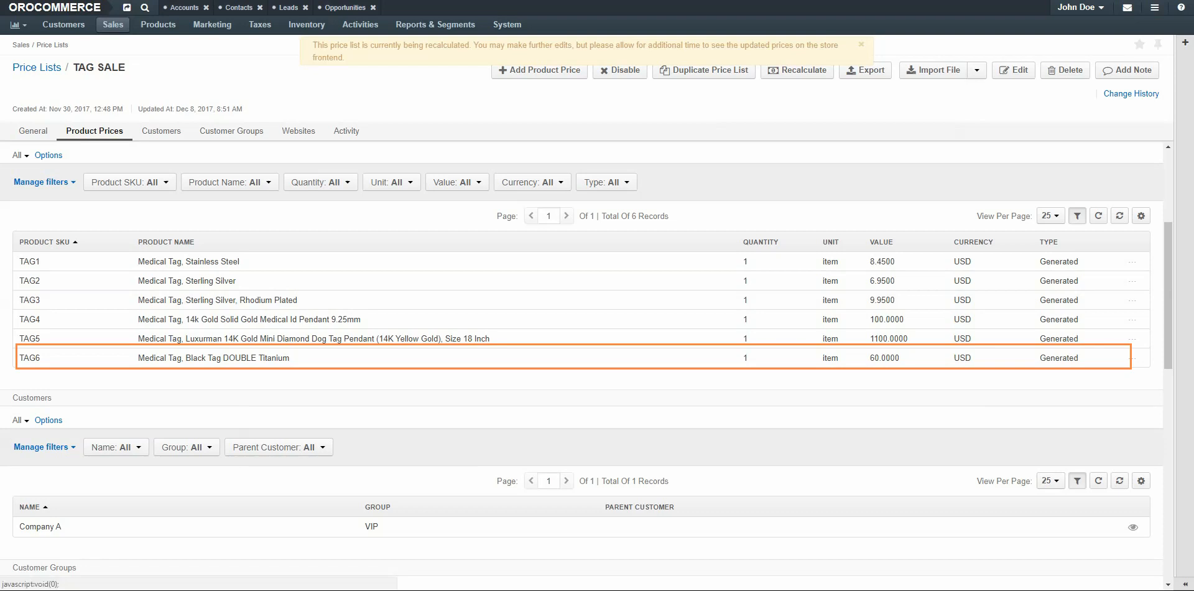
# Step: Change the multiplier in the TAG SALE Calculate As expression to *1.1, save the price list and show its product prices
pyautogui.click(1014, 69)
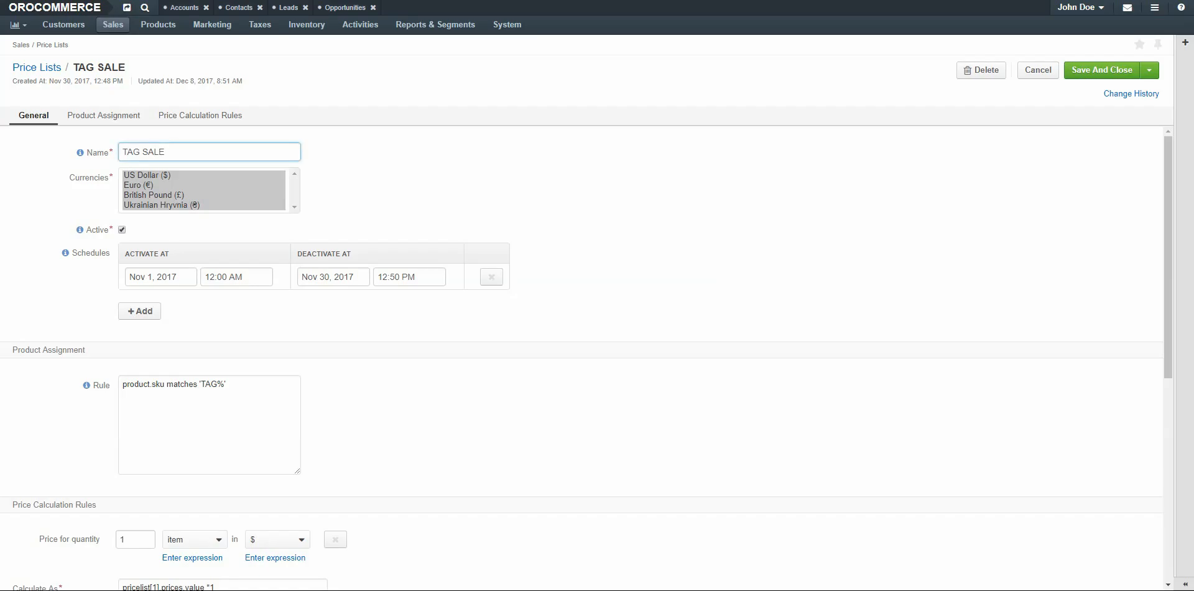
pyautogui.click(241, 119)
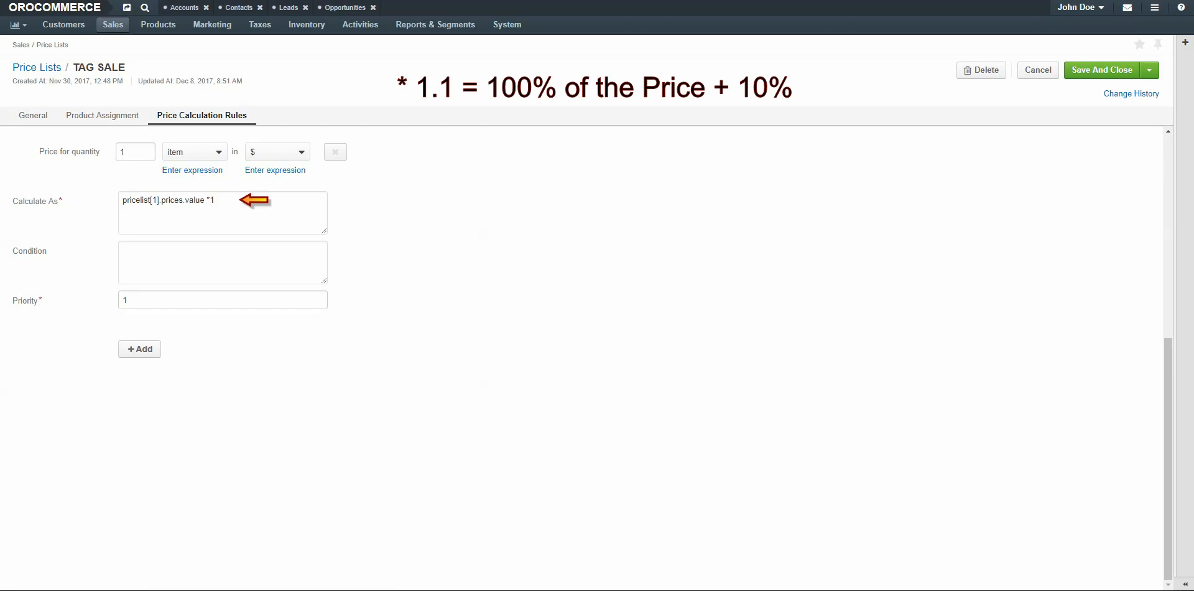
pyautogui.click(215, 200)
pyautogui.write('.1')
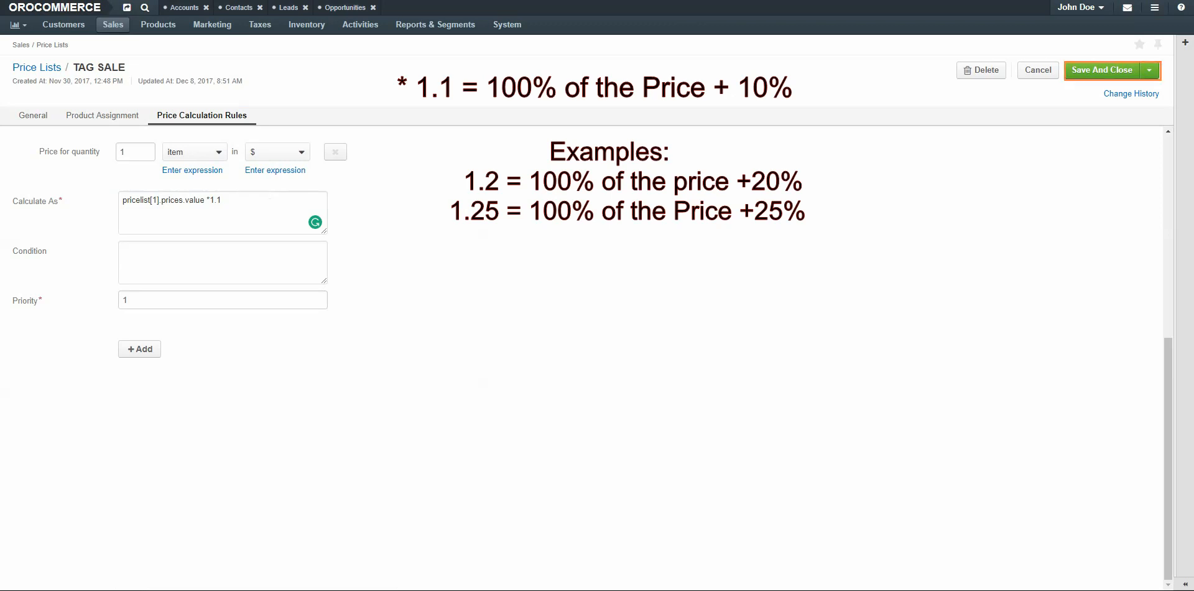
pyautogui.click(1082, 71)
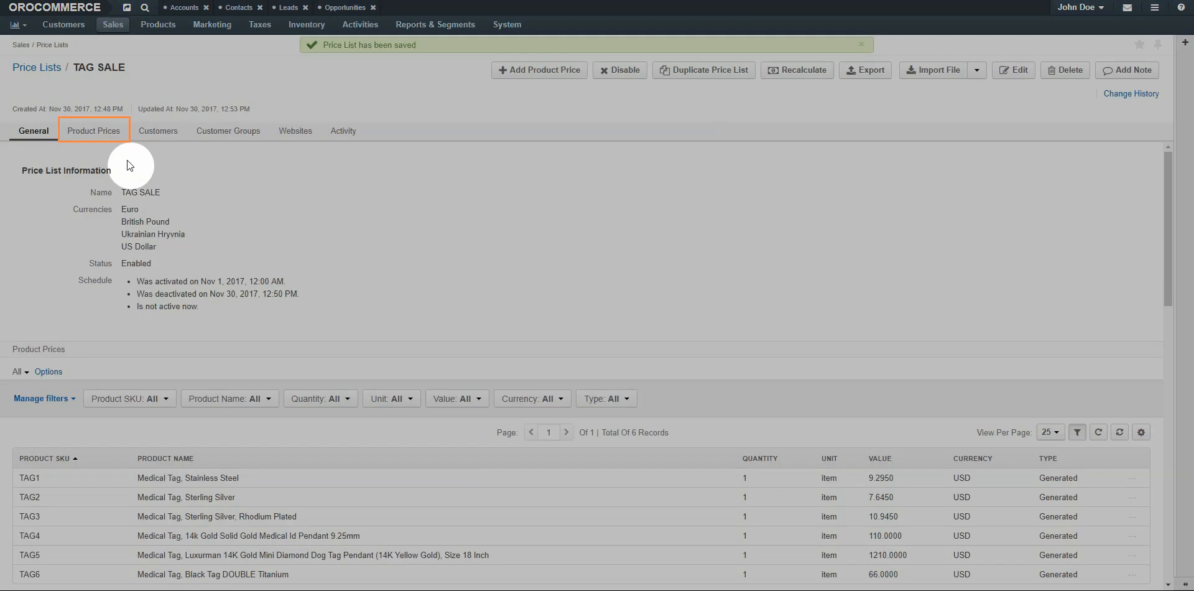
pyautogui.click(85, 132)
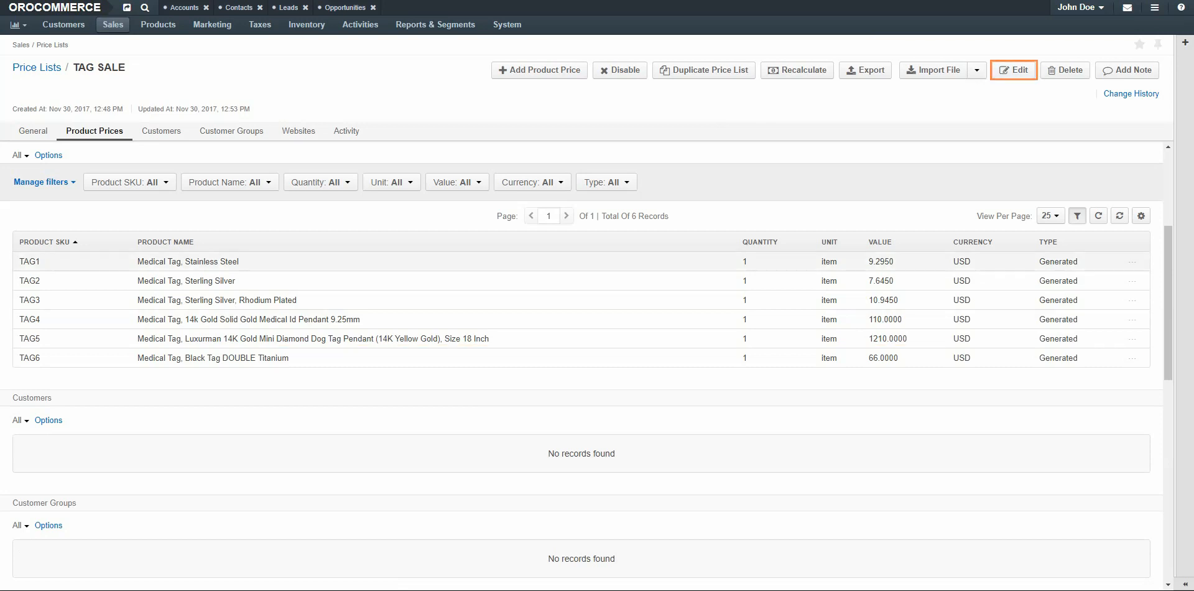
# Step: Change the multiplier in the Calculate As expression to *0.90, save the price list and show its product prices
pyautogui.click(1013, 76)
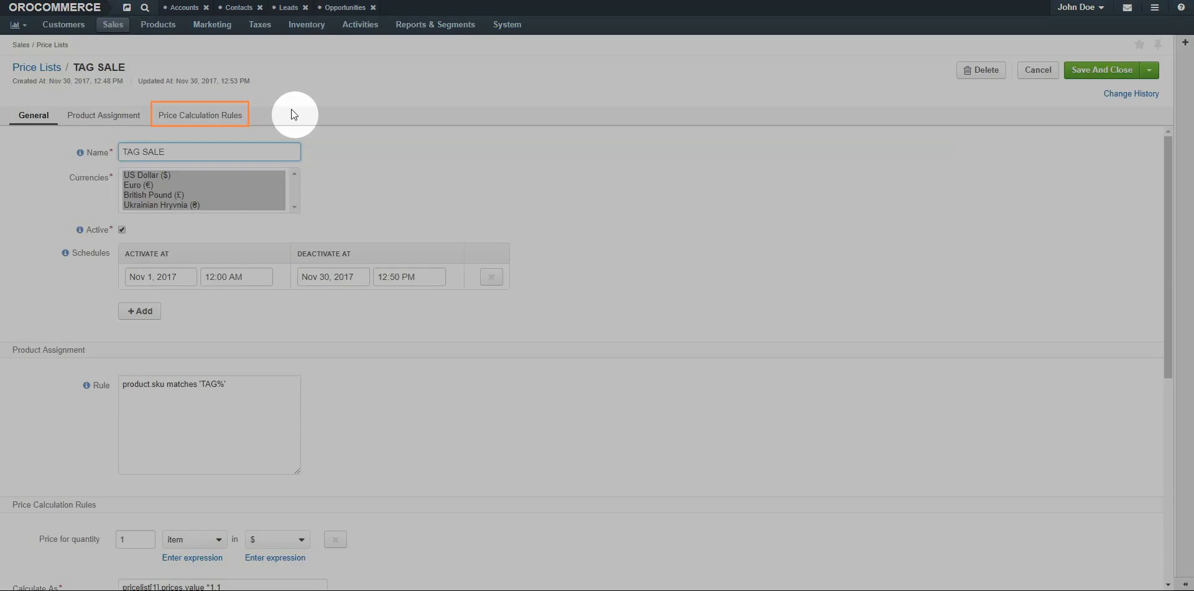
pyautogui.click(248, 113)
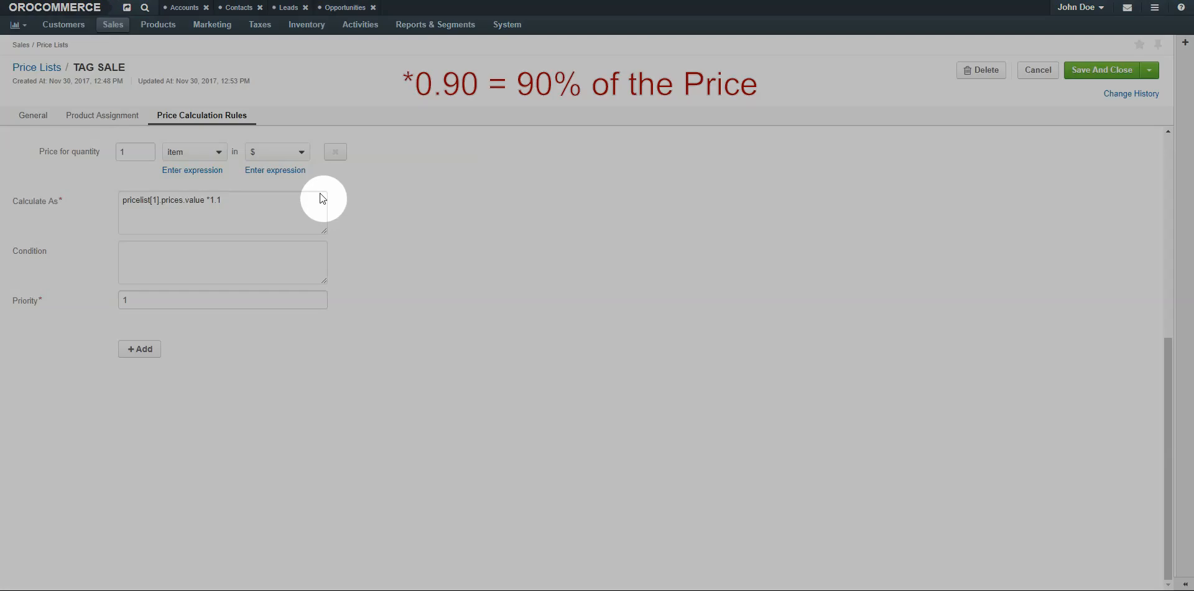
pyautogui.doubleClick(215, 199)
pyautogui.write('0.90')
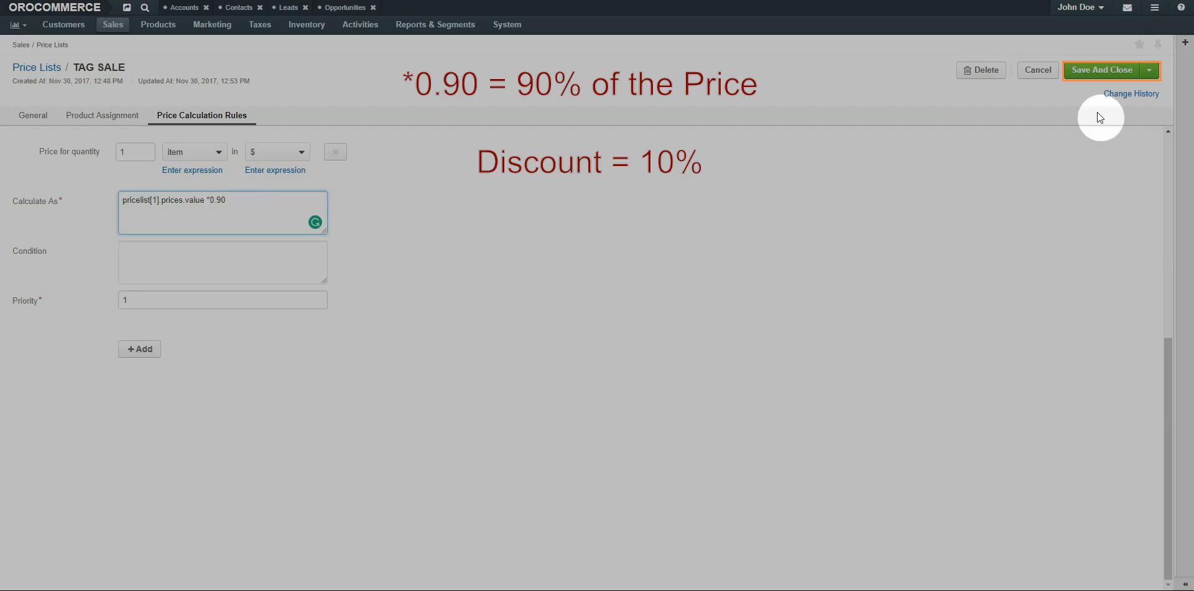
pyautogui.click(1100, 70)
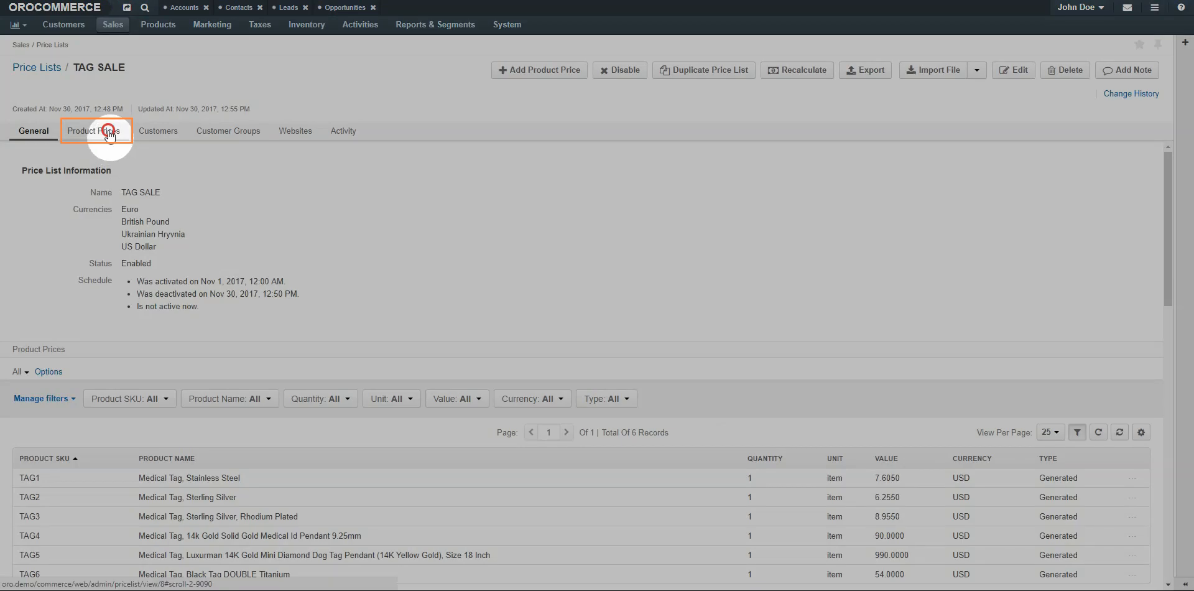
pyautogui.click(93, 130)
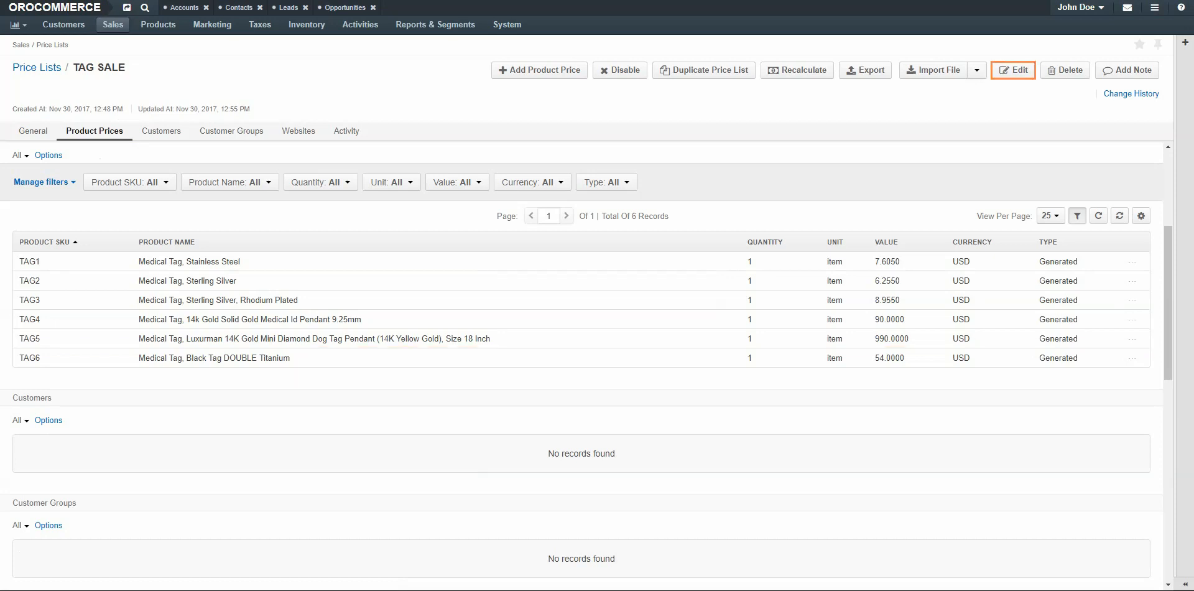
# Step: Set the Calculate As expression to pricelist[1].prices.value *0 + 10.00, save the price list and show its product prices
pyautogui.click(1014, 70)
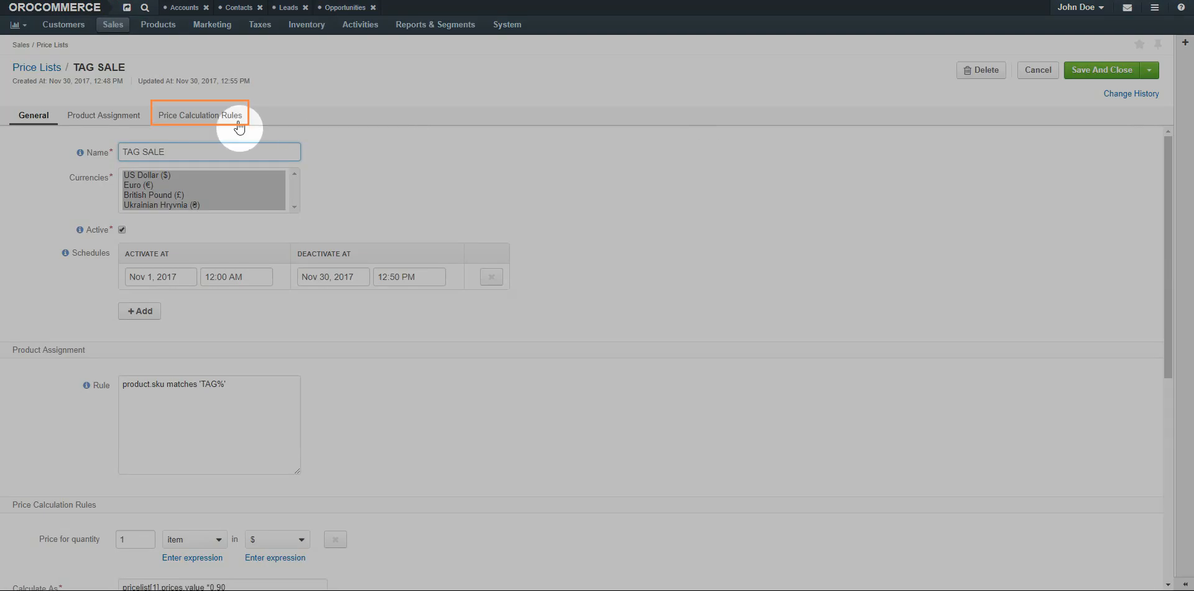
pyautogui.click(236, 118)
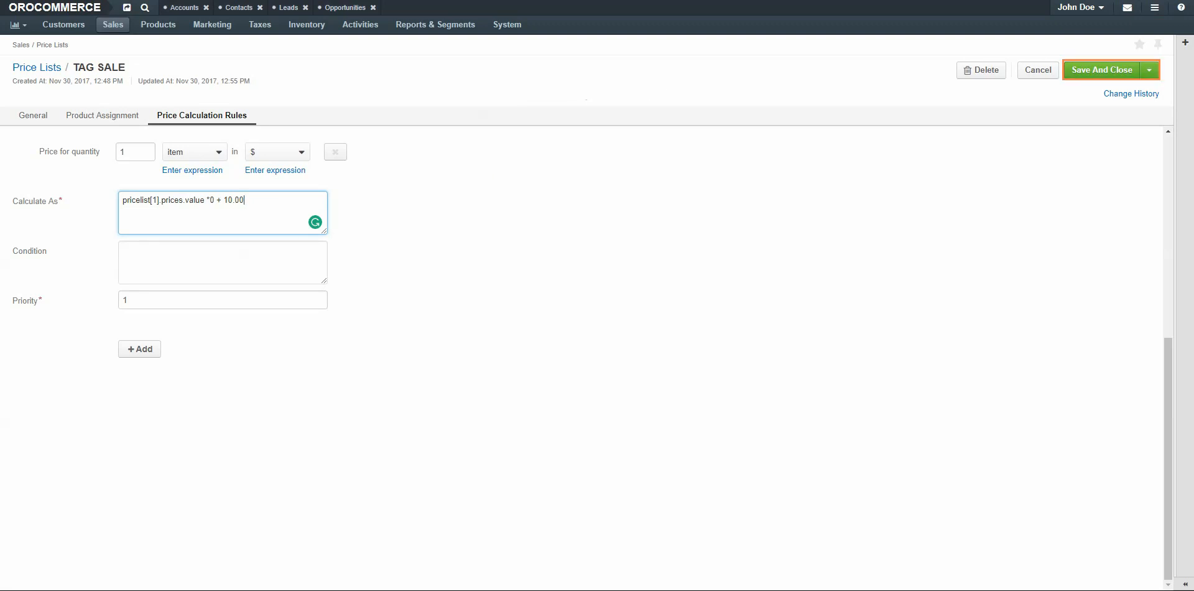
pyautogui.click(1082, 71)
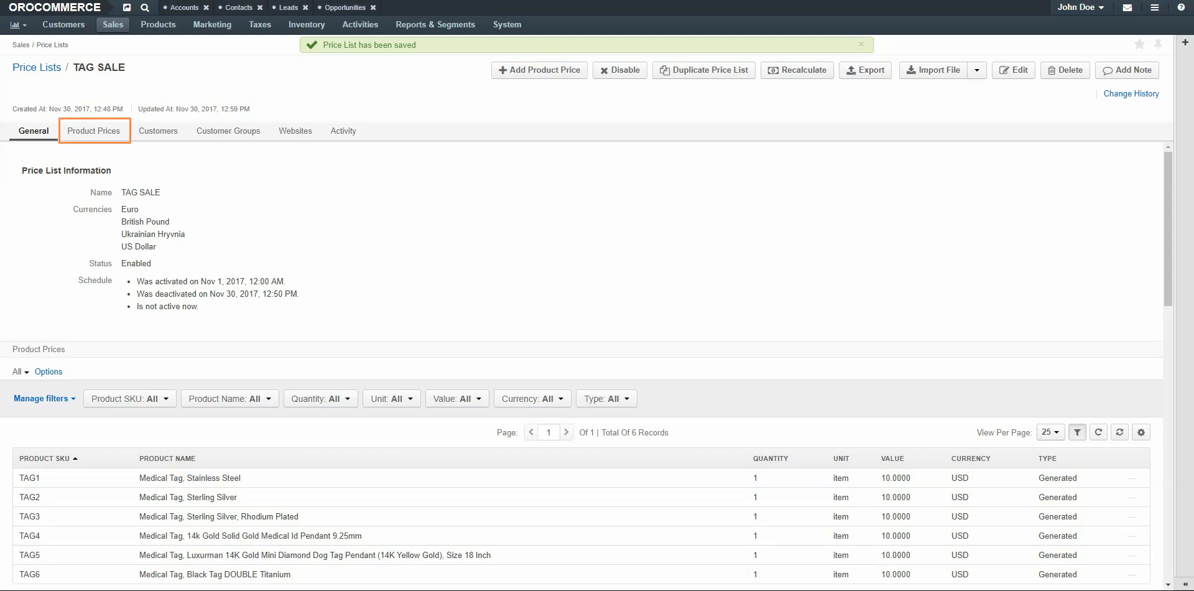
pyautogui.click(94, 130)
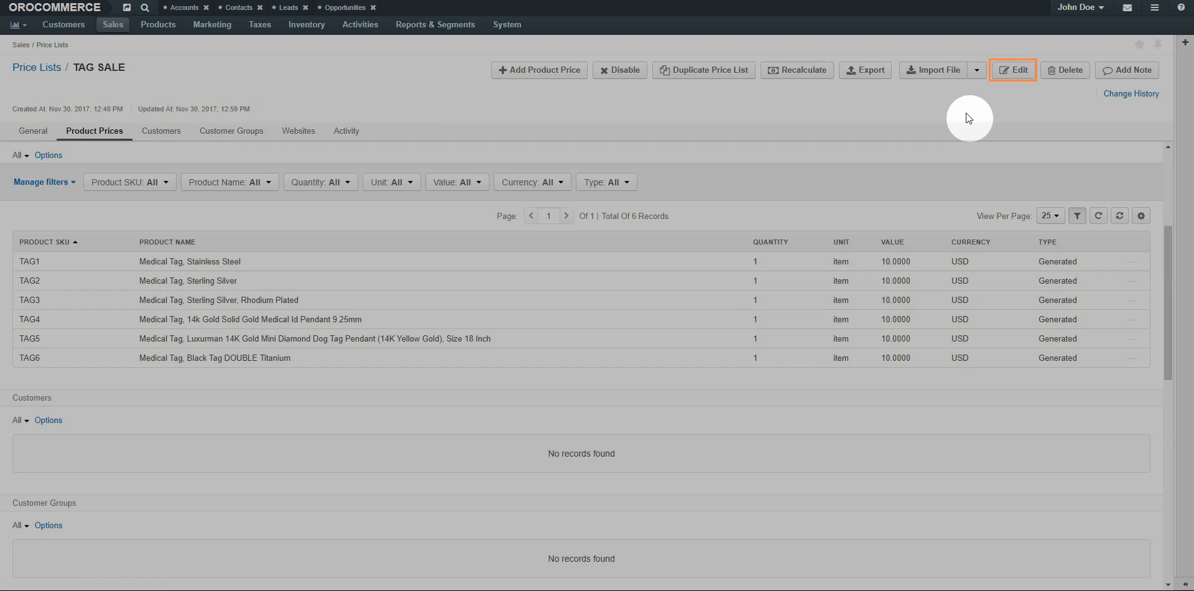
# Step: Set the Calculate As expression of the TAG SALE price list to pricelist[1].prices.value *1.1
pyautogui.click(1013, 70)
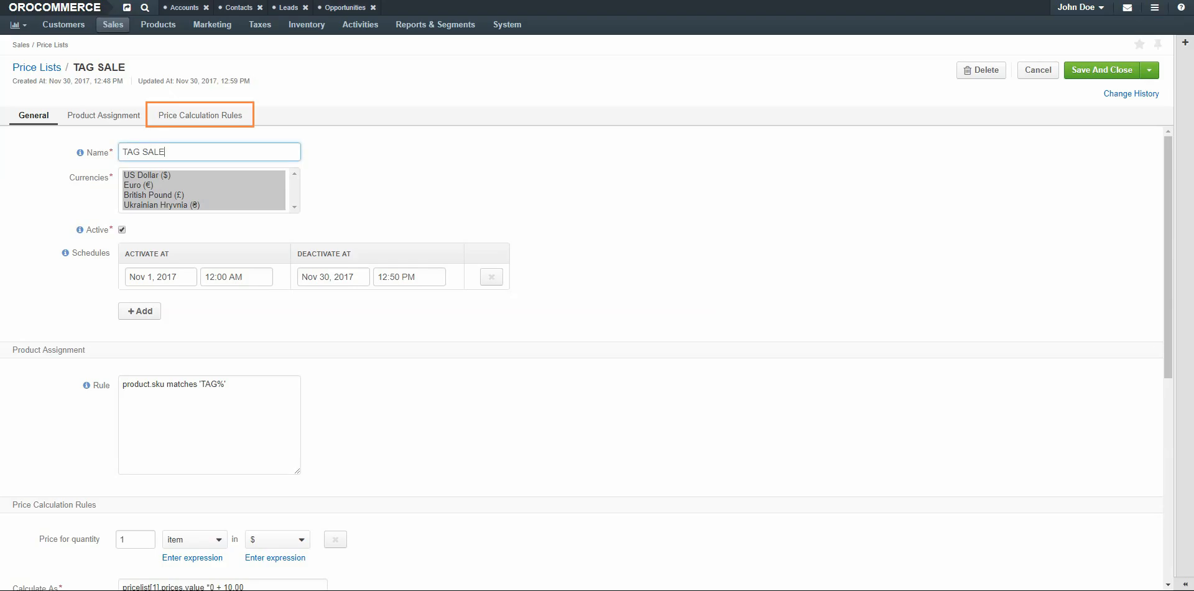
pyautogui.click(234, 113)
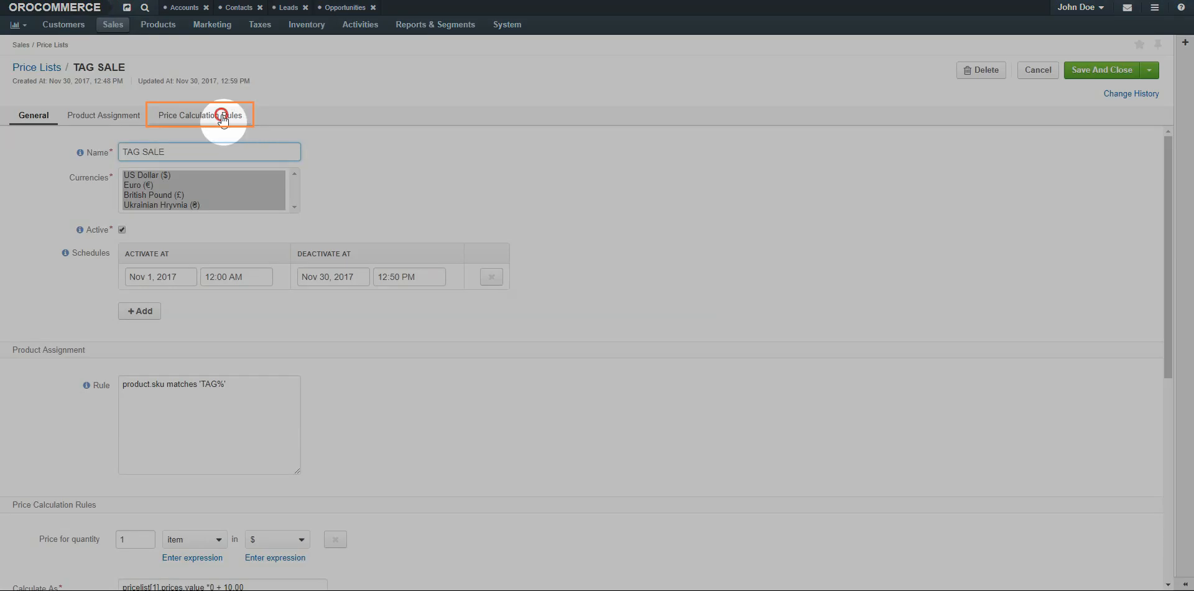
pyautogui.click(212, 198)
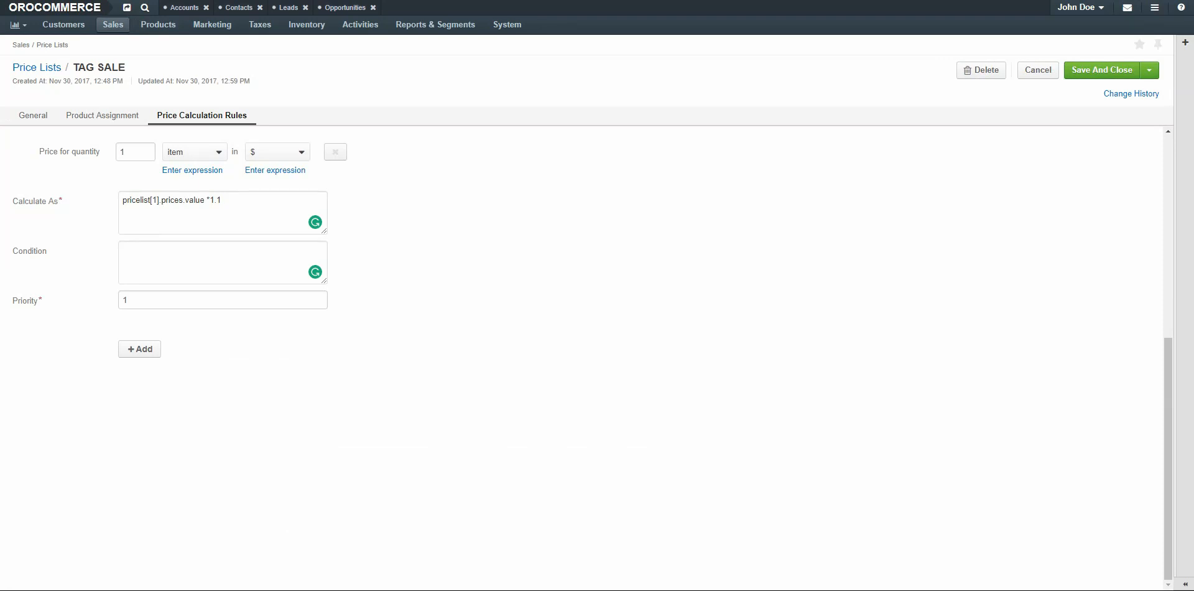
# Step: Build the rule's condition pricelist[1].prices.value < 100 from the Default Price List, save the price list and show its product prices
pyautogui.click(183, 263)
pyautogui.click(132, 297)
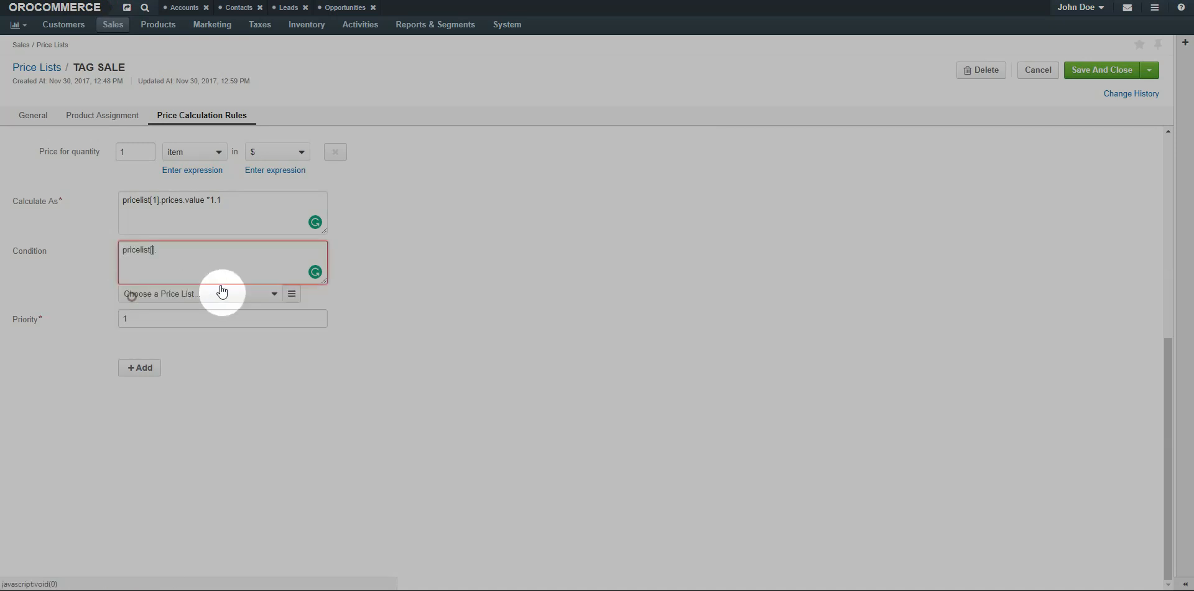
pyautogui.click(213, 296)
pyautogui.click(176, 334)
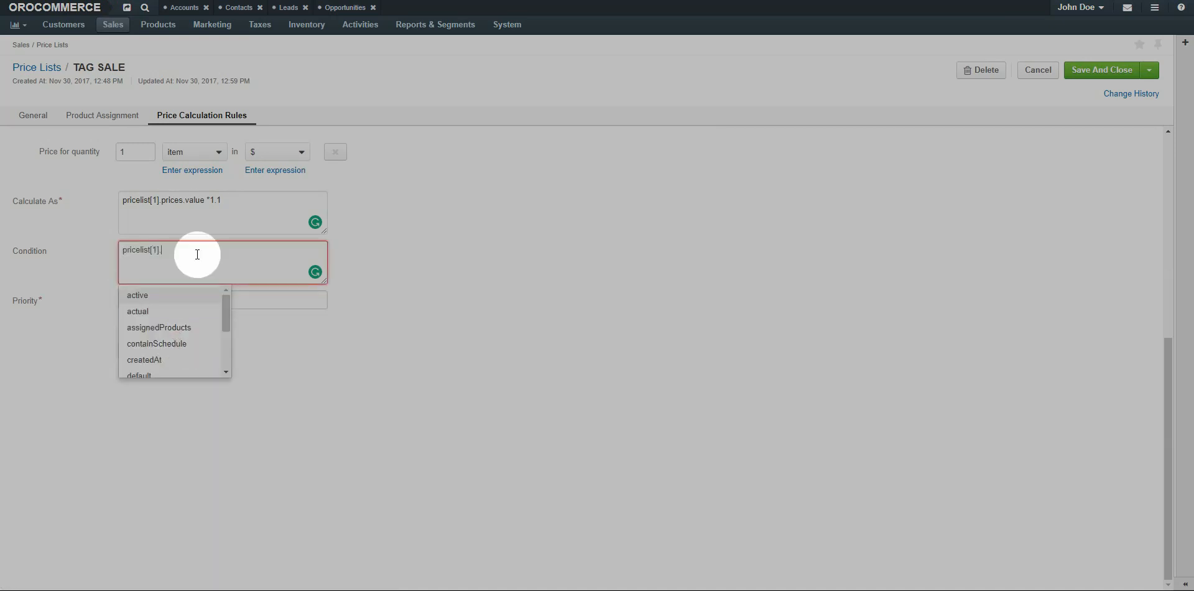
pyautogui.write('pr')
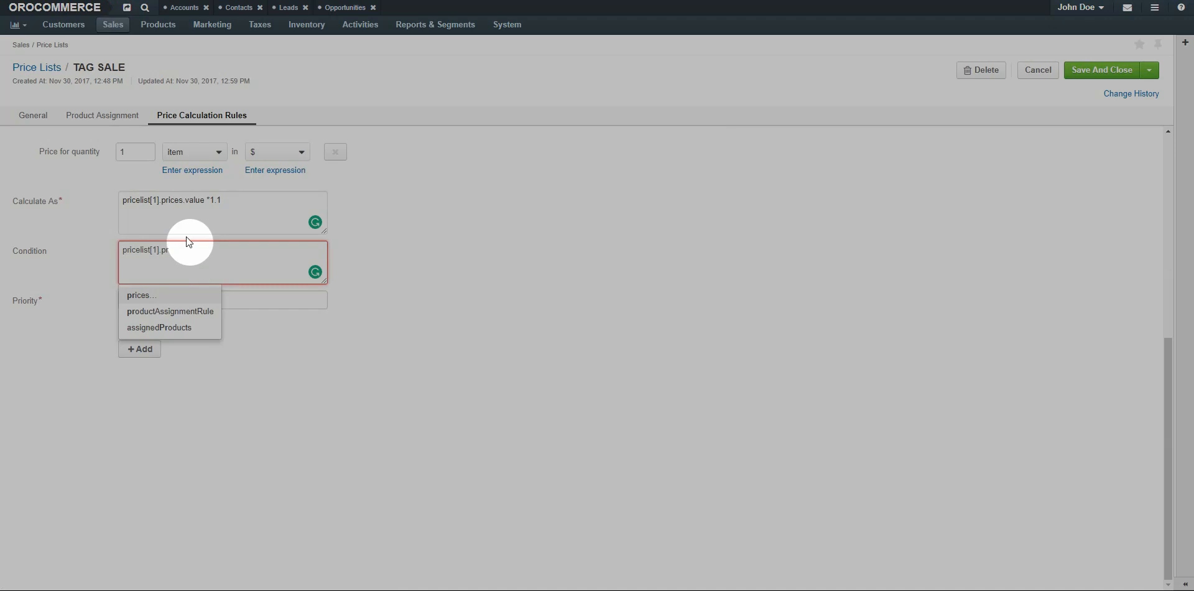
pyautogui.click(145, 297)
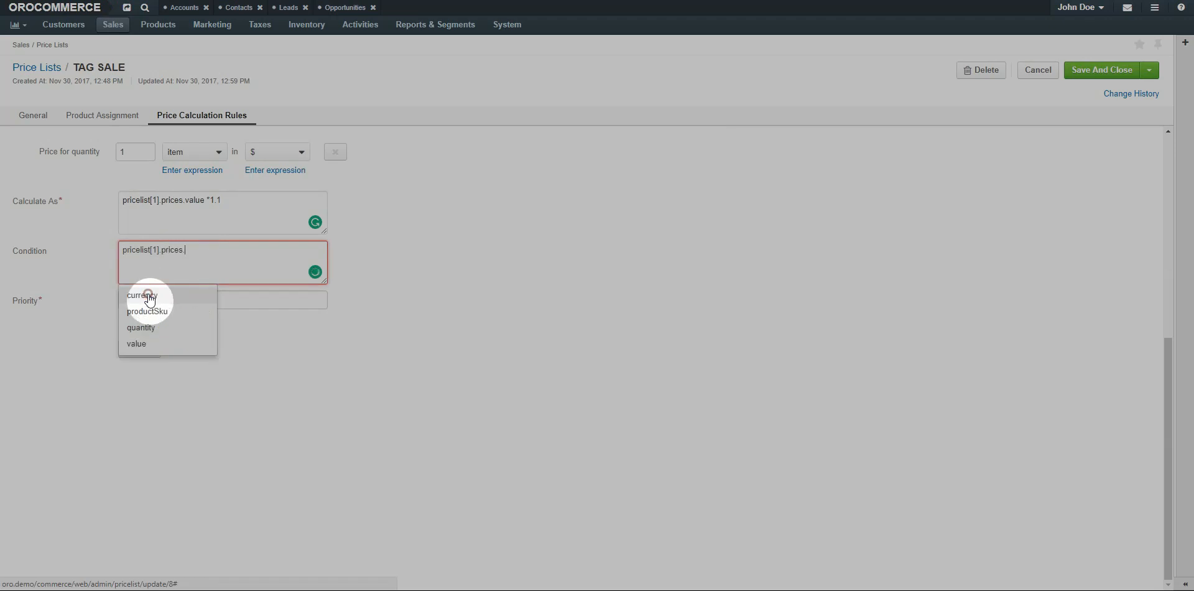
pyautogui.click(151, 346)
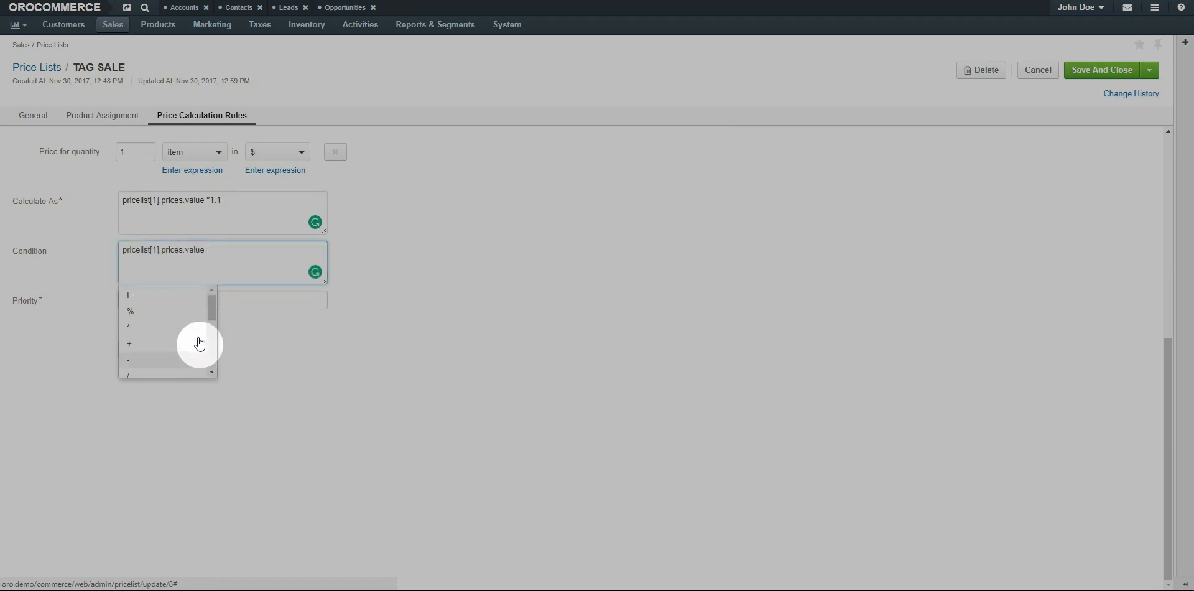
pyautogui.scroll(-1, 210, 310)
pyautogui.click(138, 298)
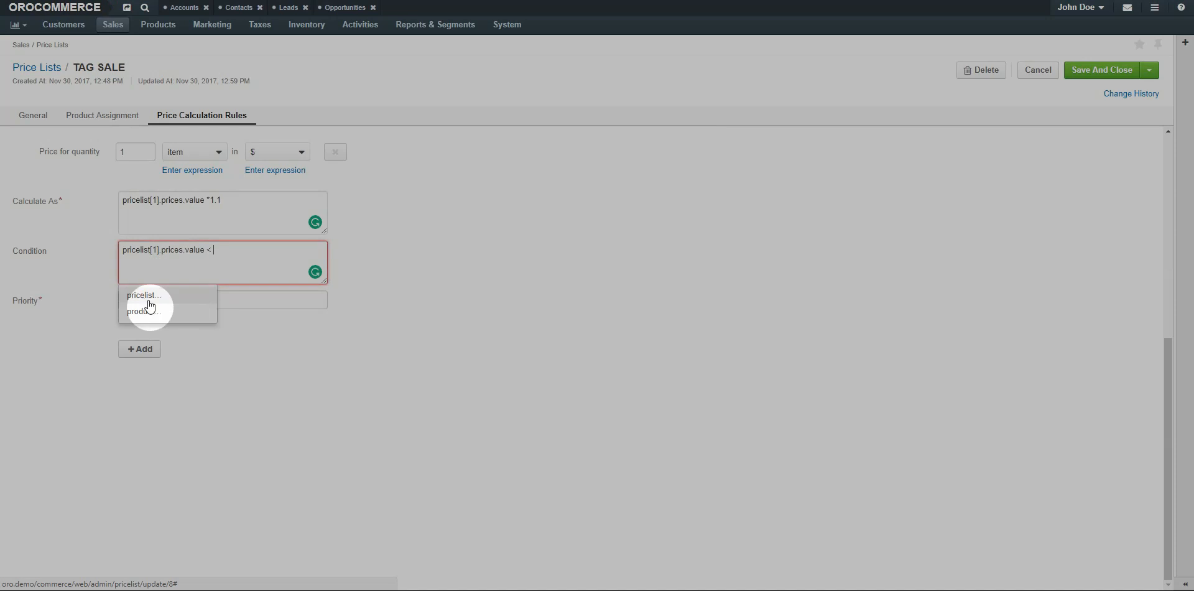
pyautogui.write('100')
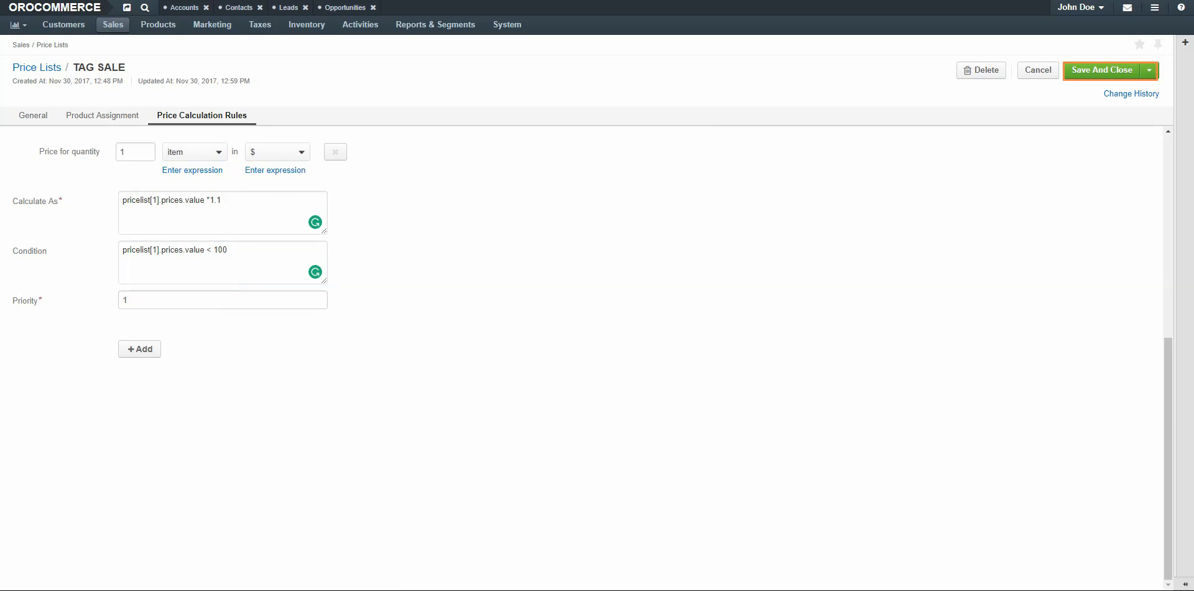
pyautogui.click(1103, 70)
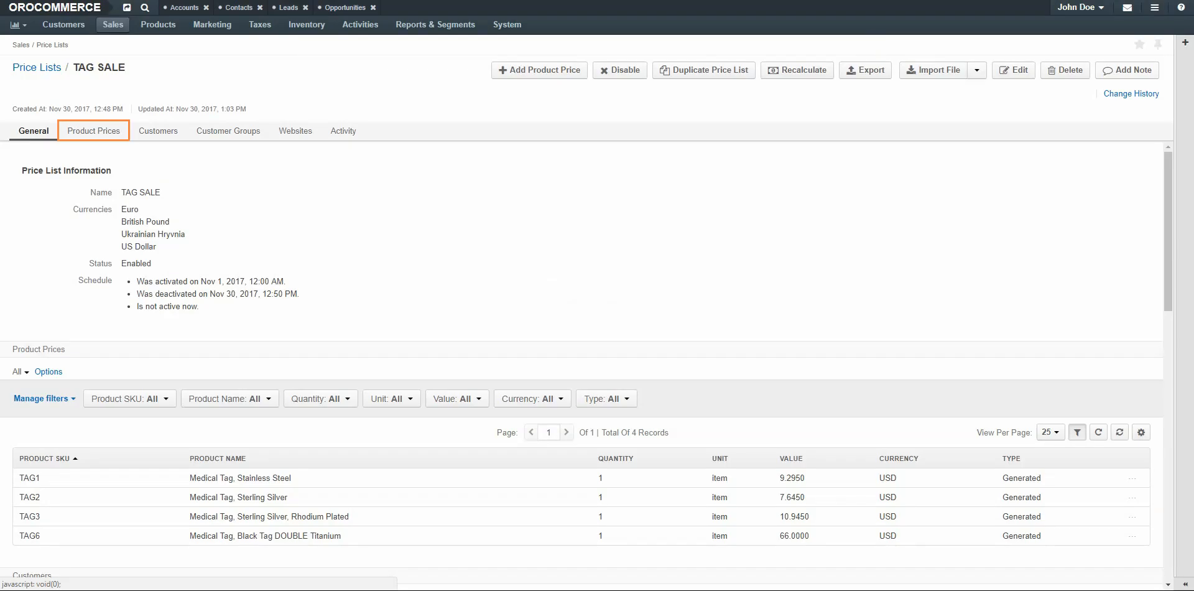
pyautogui.click(118, 133)
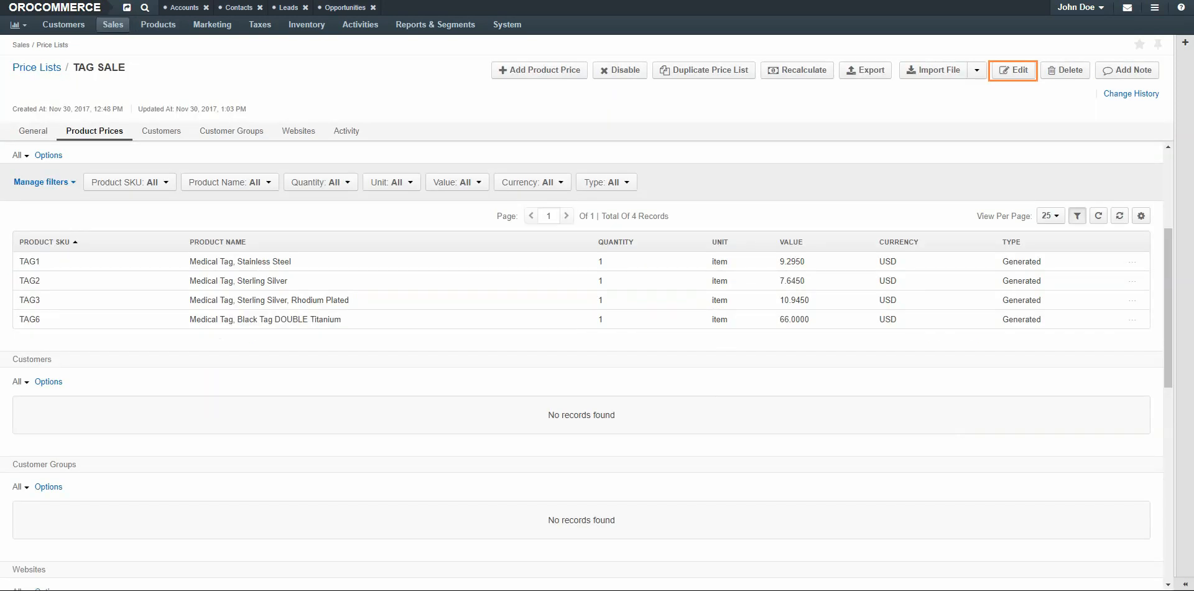
# Step: Clear both the Condition and the Calculate As expression in the TAG SALE price calculation rule
pyautogui.click(1011, 74)
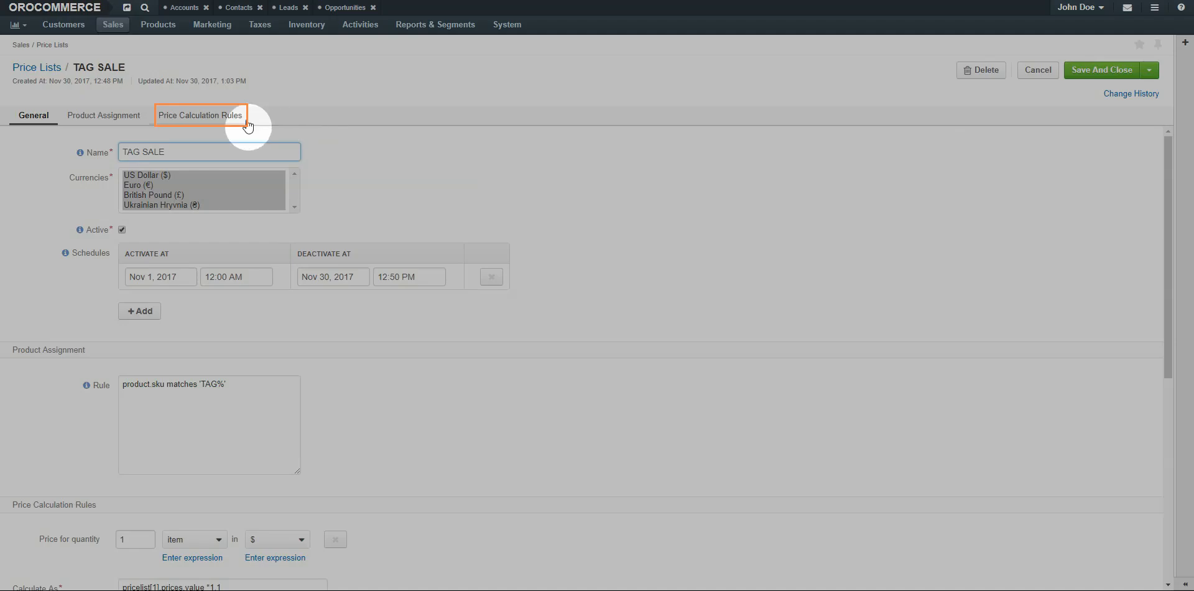
pyautogui.click(240, 117)
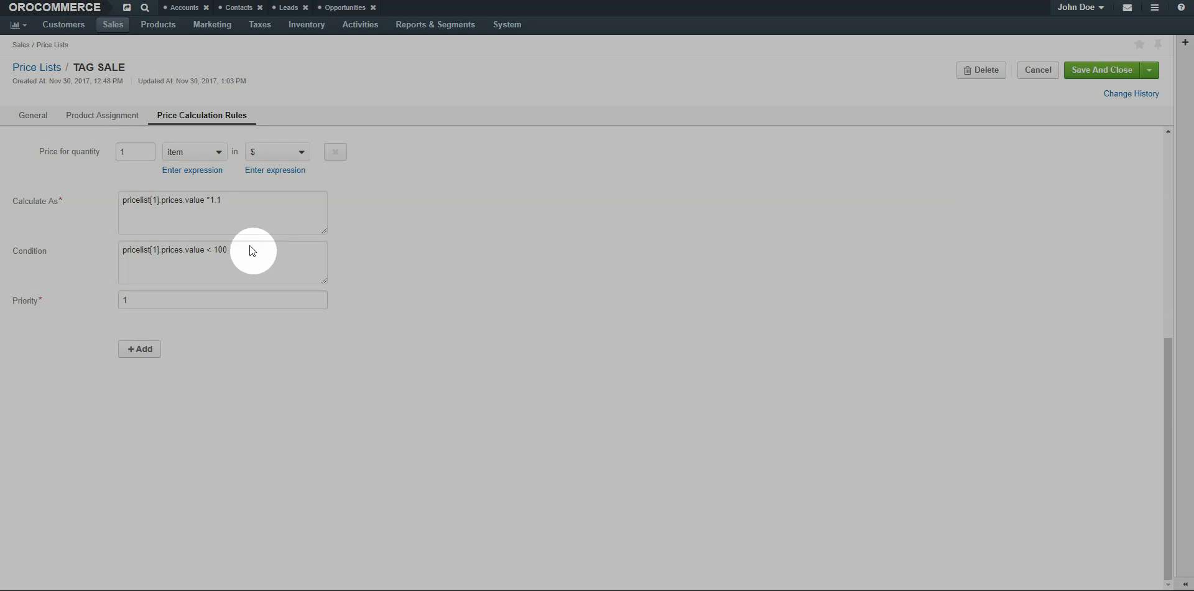
pyautogui.moveTo(243, 251); pyautogui.dragTo(1, 250)
pyautogui.press('BackSpace')
pyautogui.moveTo(233, 201); pyautogui.dragTo(3, 214)
pyautogui.press('BackSpace')
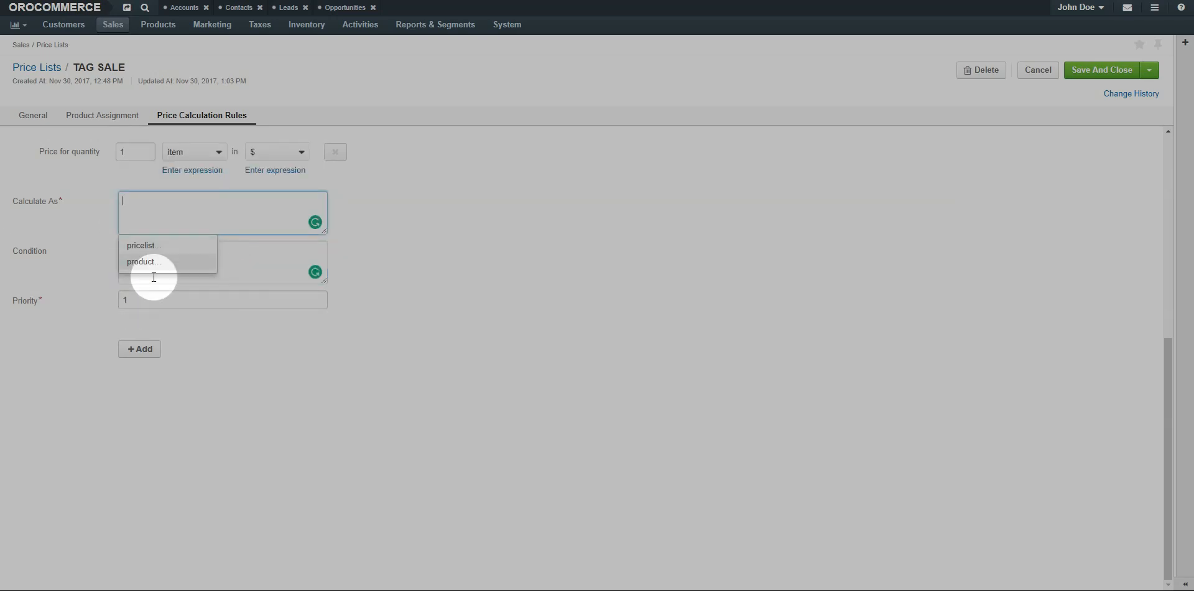
# Step: Build the Calculate As expression product.msrp.value * 2, save the price list and show its product prices
pyautogui.click(151, 263)
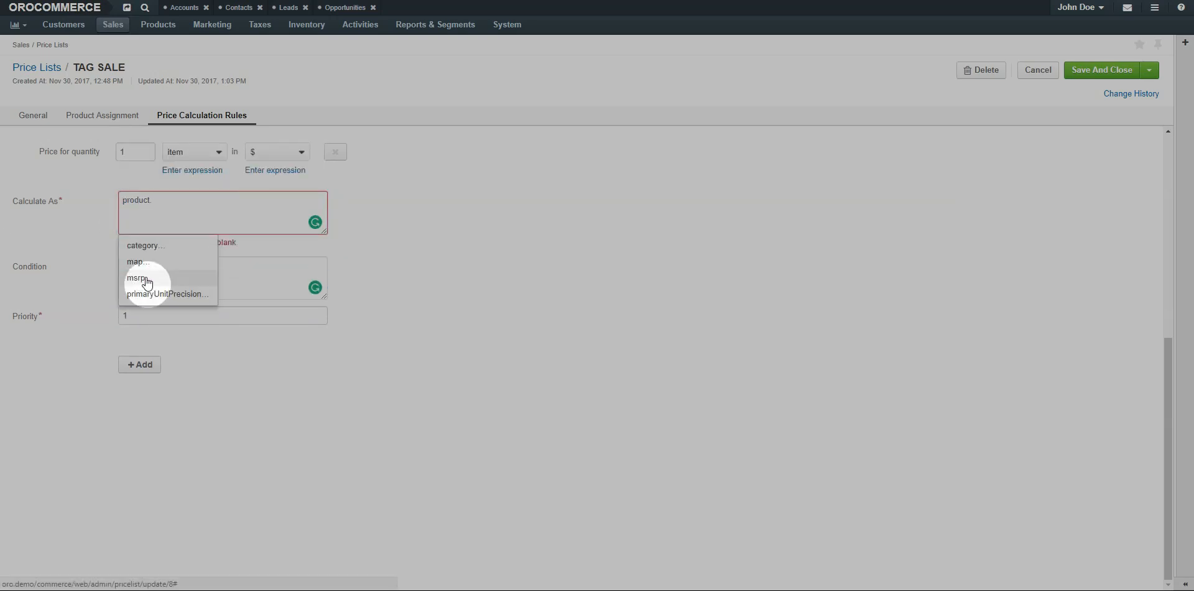
pyautogui.click(148, 275)
pyautogui.click(146, 263)
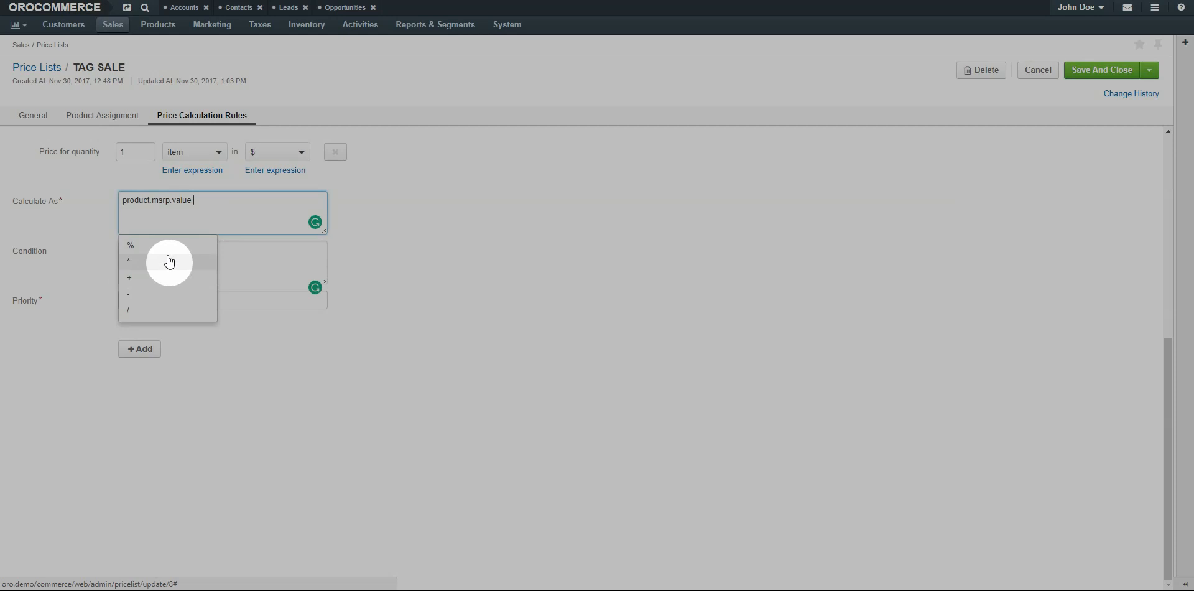
pyautogui.click(167, 255)
pyautogui.write('2')
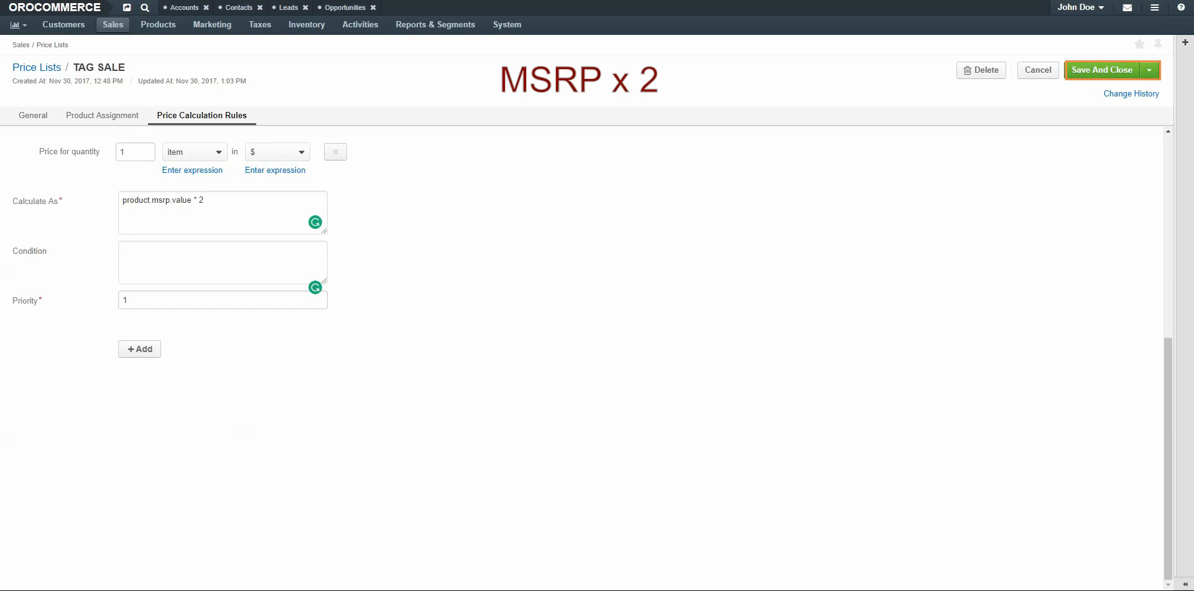
pyautogui.click(1082, 70)
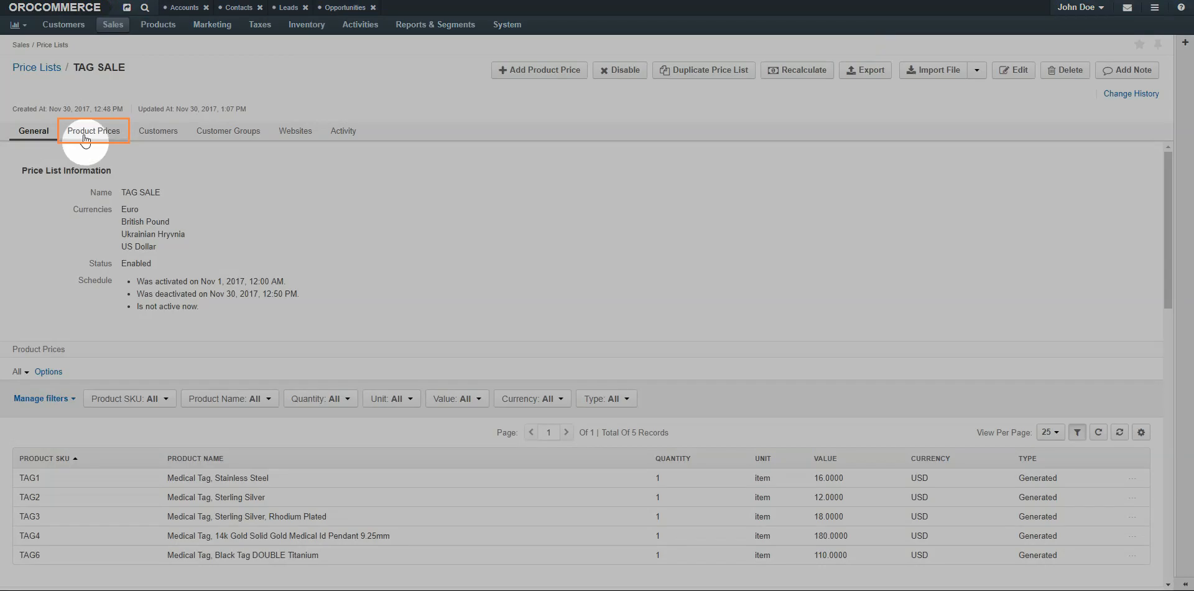
pyautogui.click(84, 134)
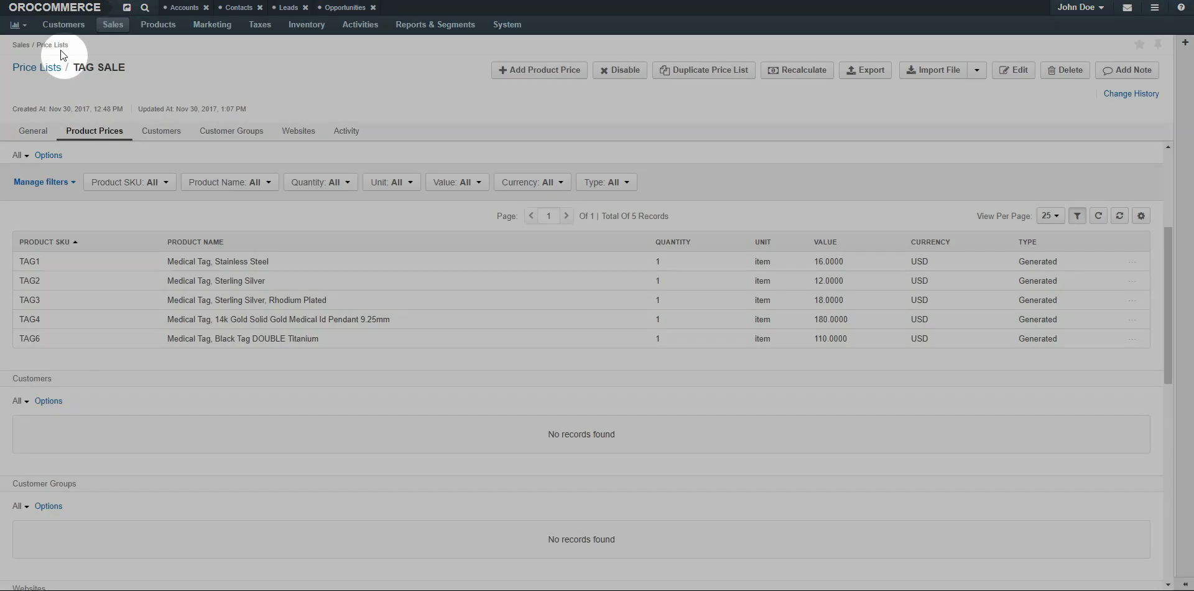
# Step: Open the Company A customer record for editing and show its price list settings
pyautogui.moveTo(63, 26)
pyautogui.click(73, 80)
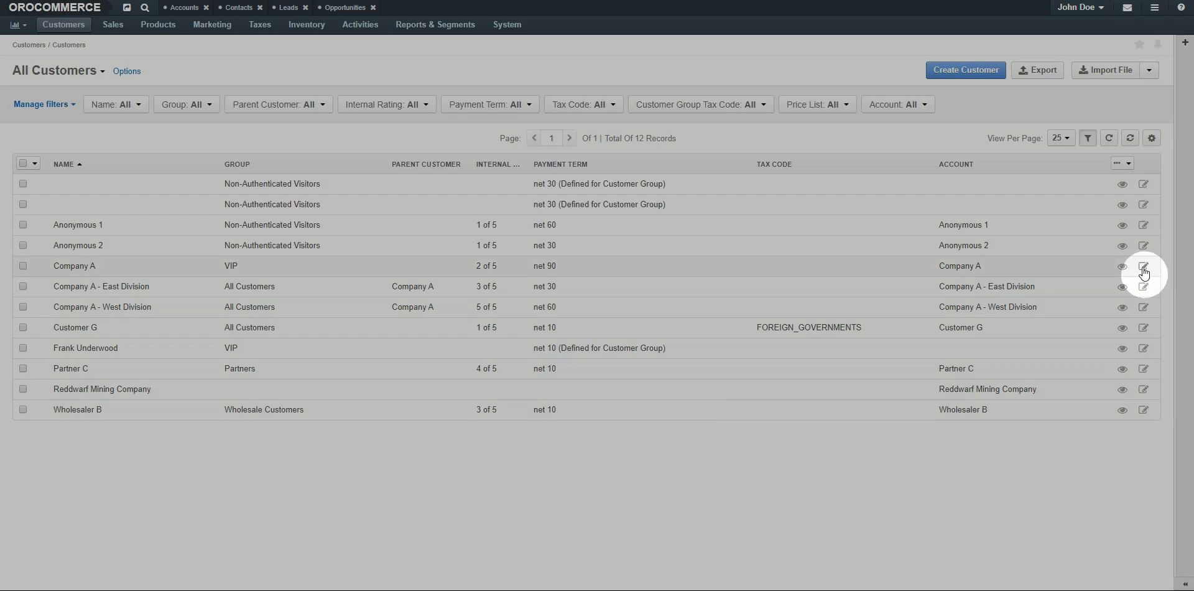
pyautogui.click(1143, 266)
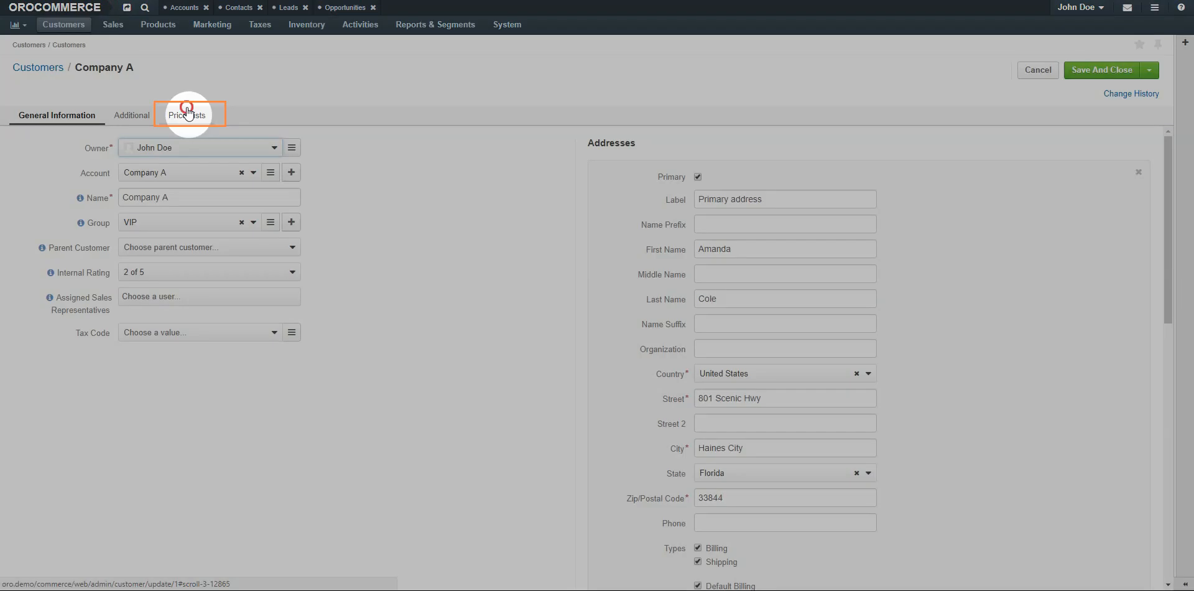
pyautogui.click(187, 115)
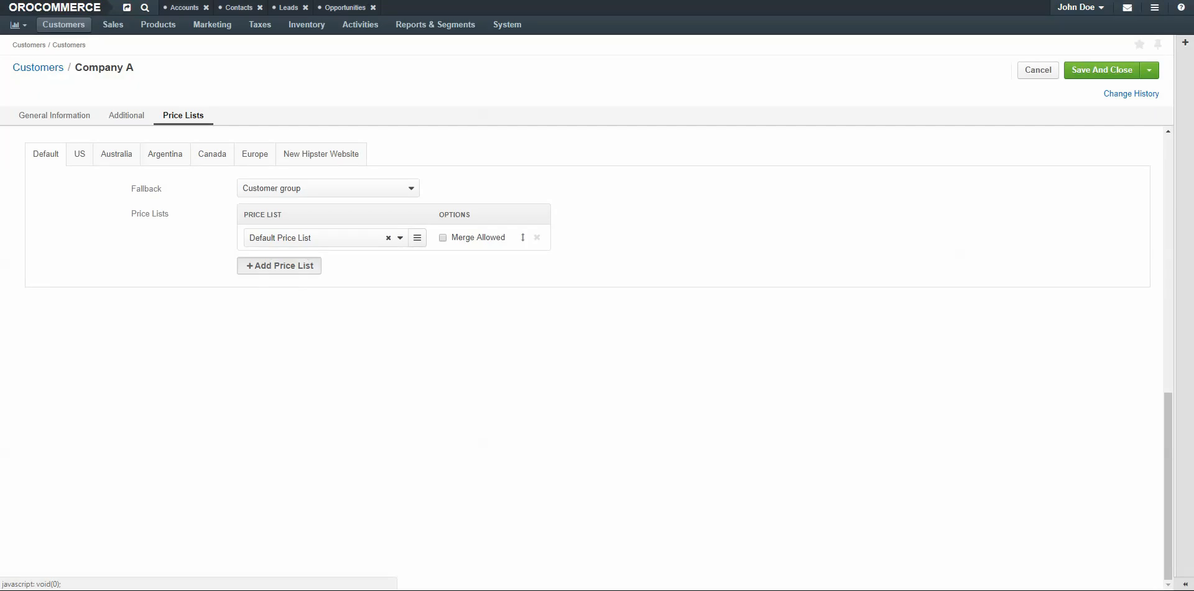
# Step: Add the TAG SALE price list to Company A's default website settings and place it above the Default Price List
pyautogui.click(290, 266)
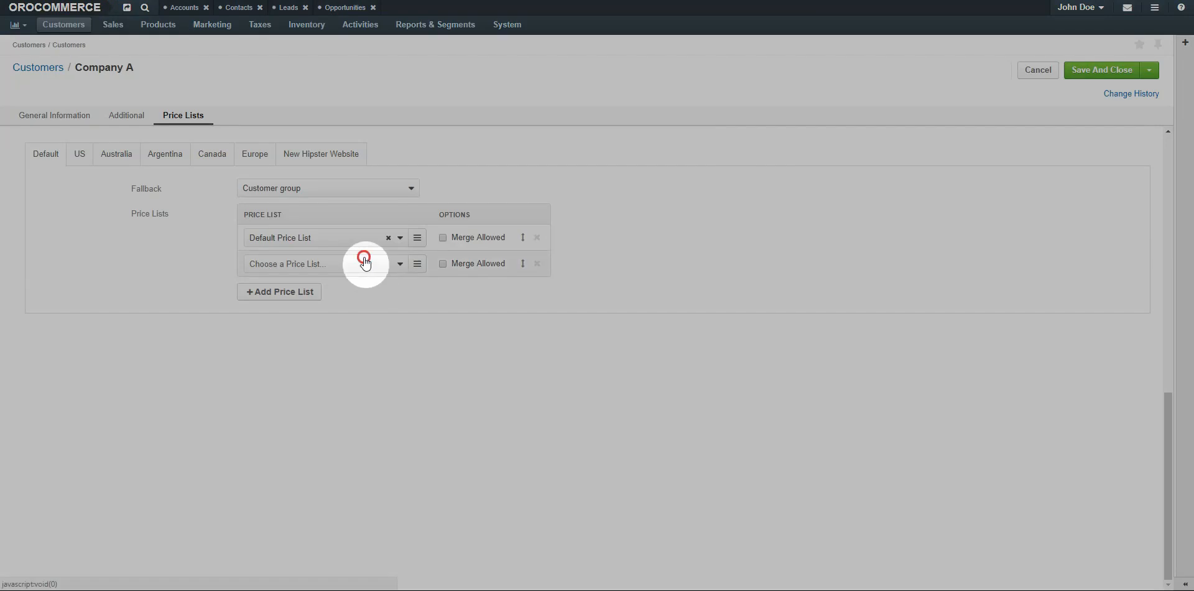
pyautogui.click(362, 264)
pyautogui.click(330, 385)
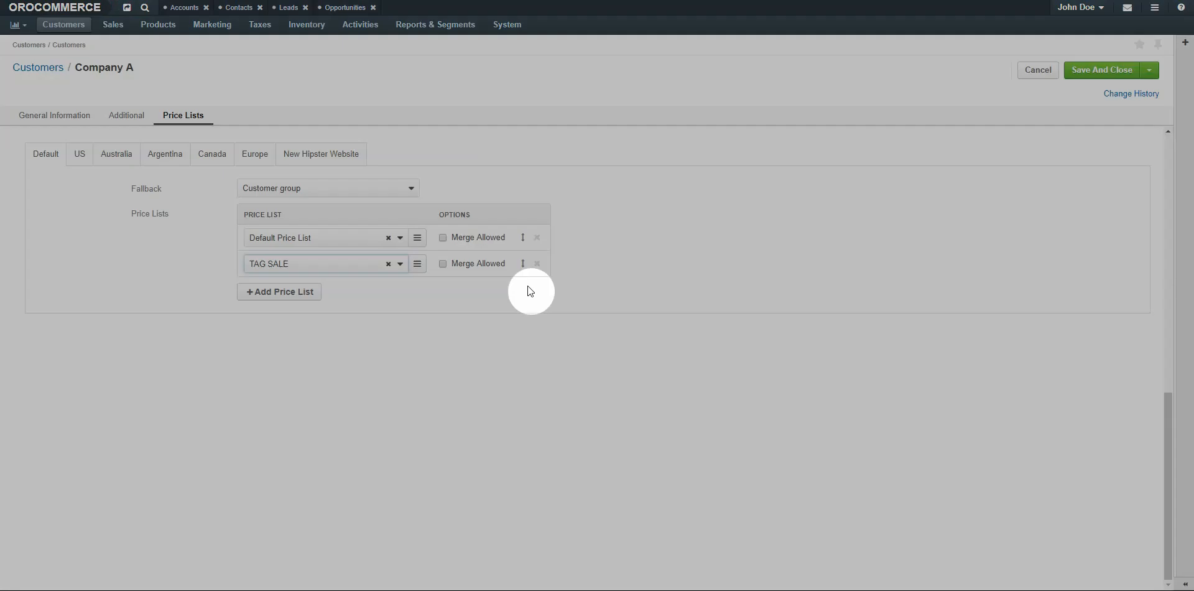
pyautogui.moveTo(521, 263); pyautogui.dragTo(522, 236)
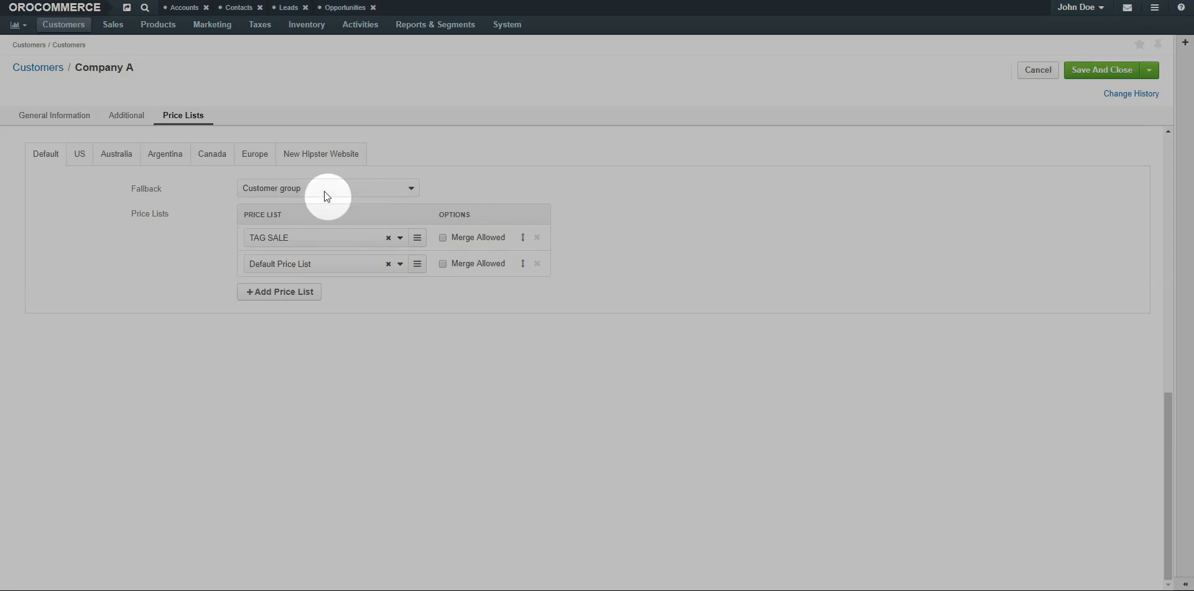
# Step: Set Company A's price list fallback to Current customer only, then save and close the customer record
pyautogui.click(322, 189)
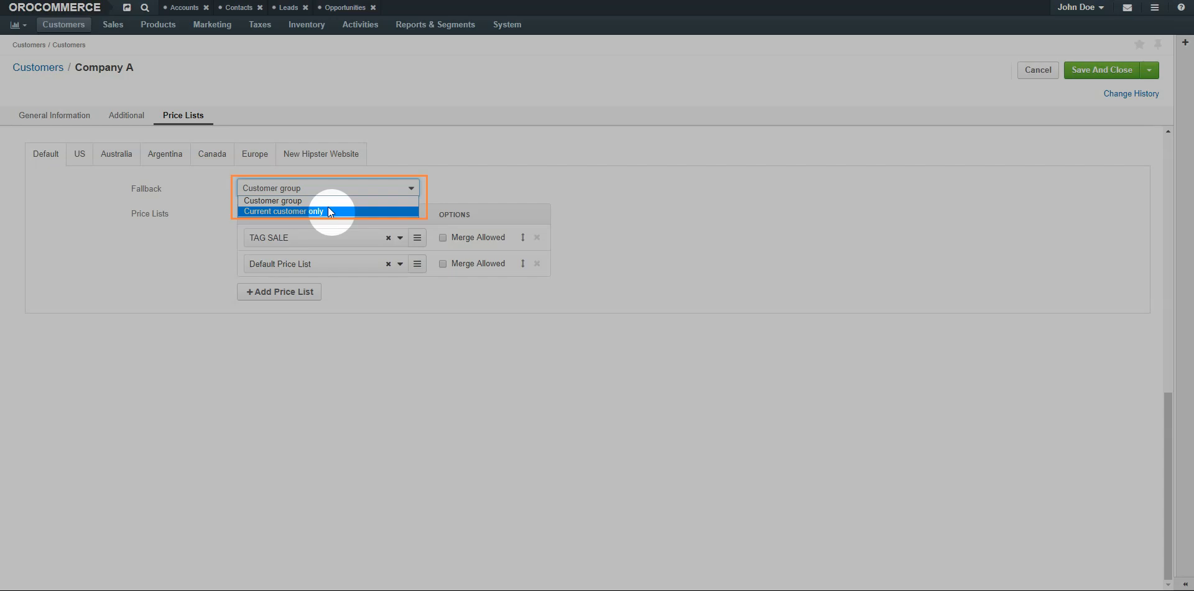
pyautogui.click(327, 211)
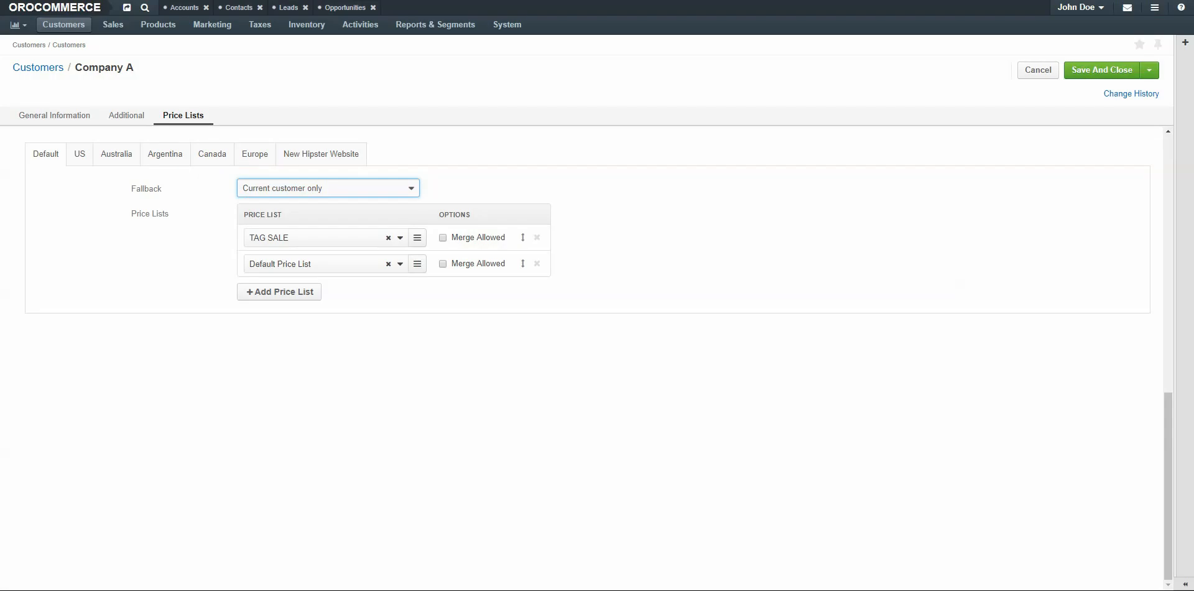
pyautogui.click(1101, 69)
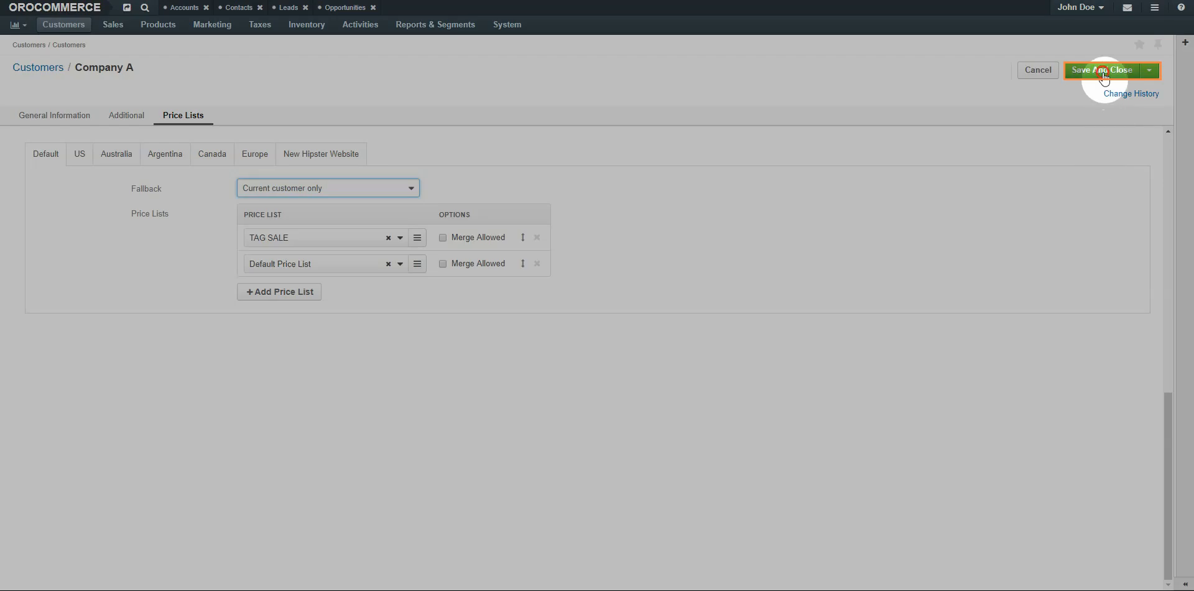
pyautogui.click(1105, 74)
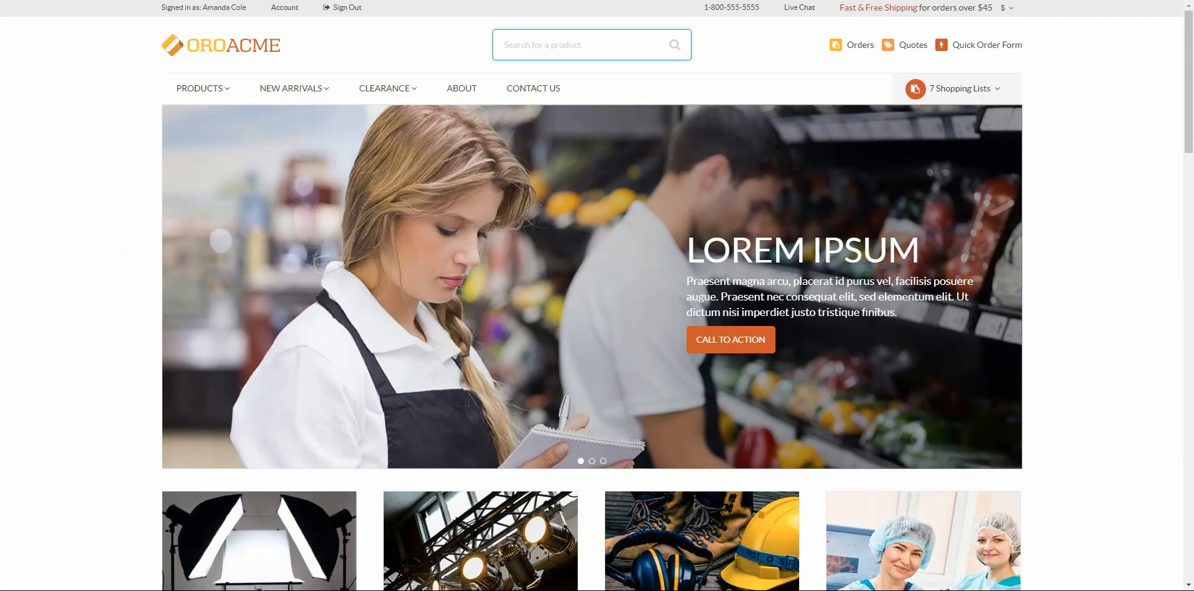
# Step: Switch to the OroAcme storefront and search the products for Titanium
pyautogui.write('Titanium')
pyautogui.press('Return')
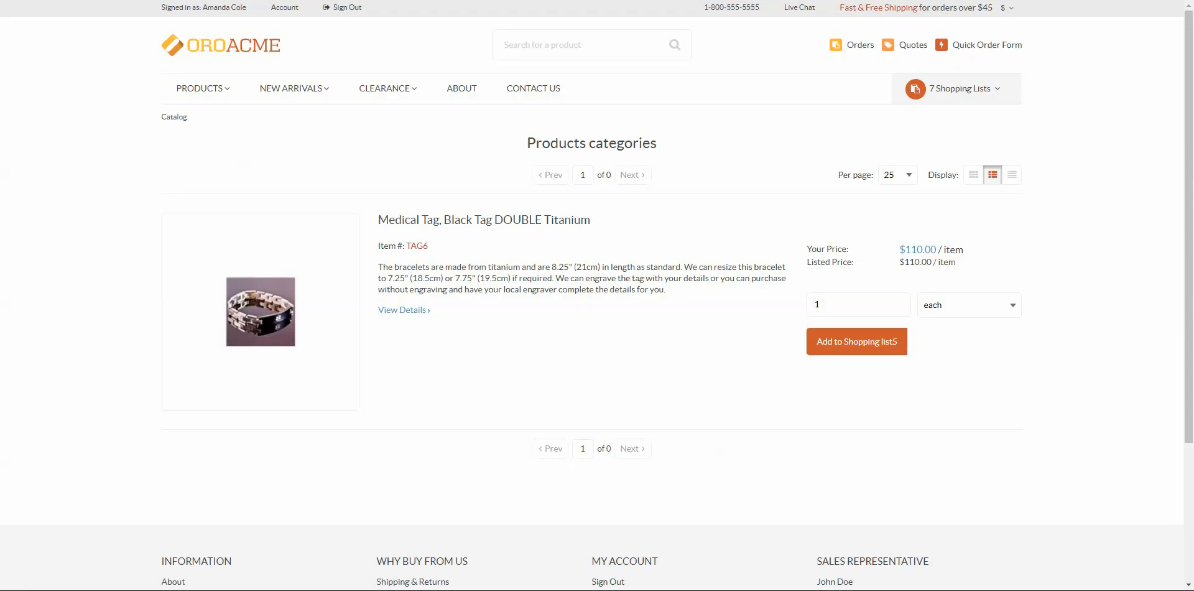